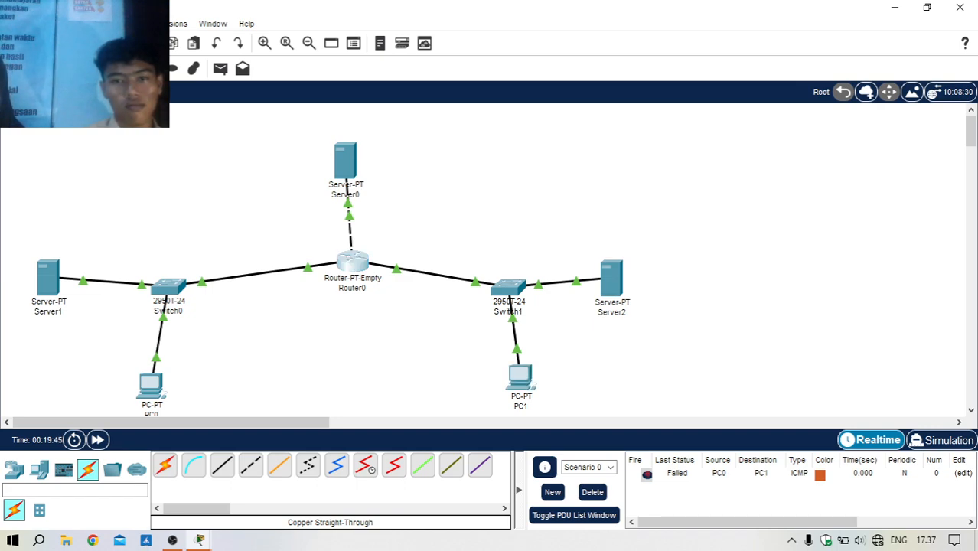
Step: Inspect the installed modules in Router0's physical device view, and close its window
click(353, 262)
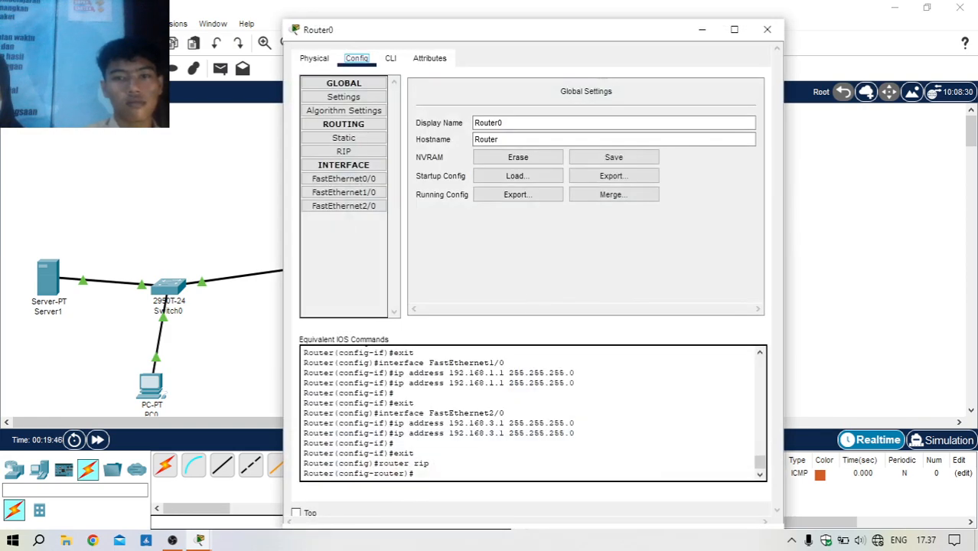
click(314, 59)
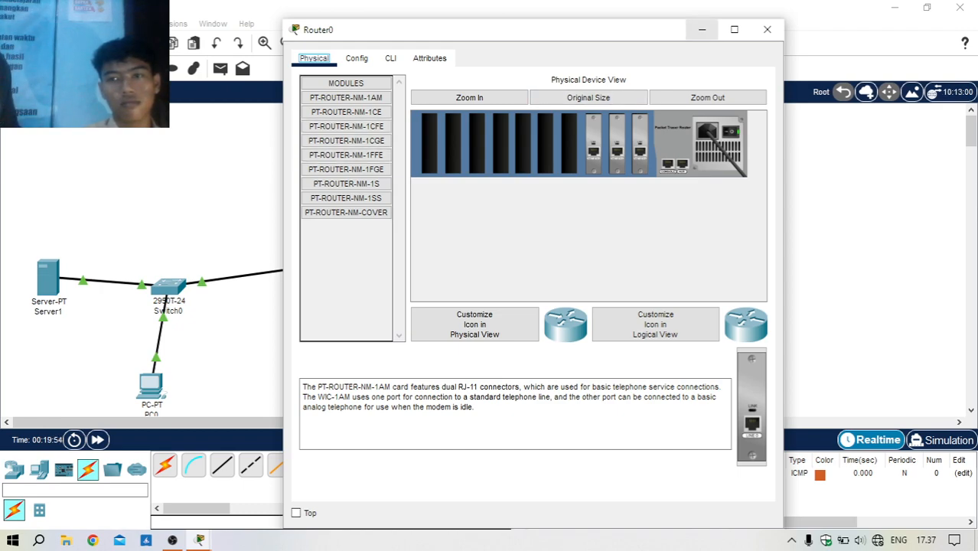
click(766, 30)
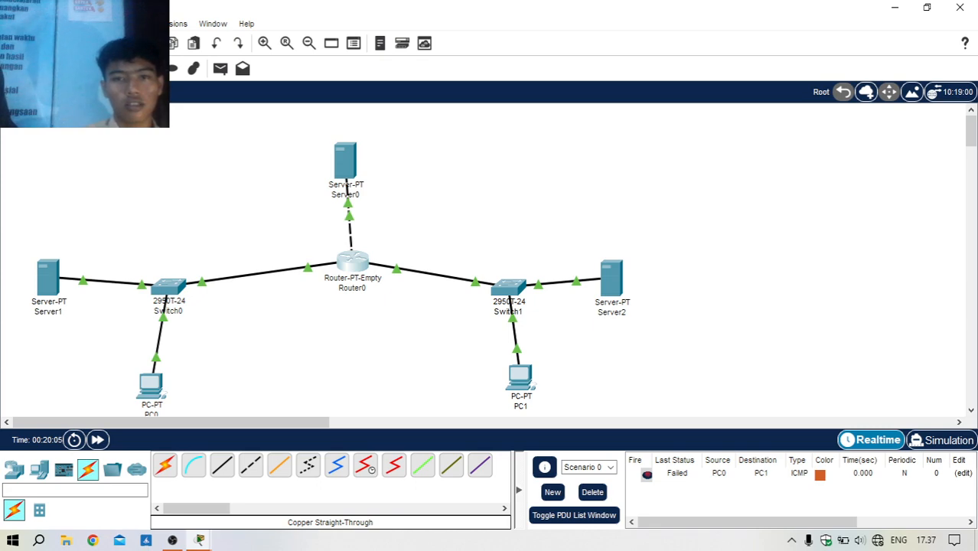
Step: Review Server0's static IP configuration and its DNS service records
click(344, 161)
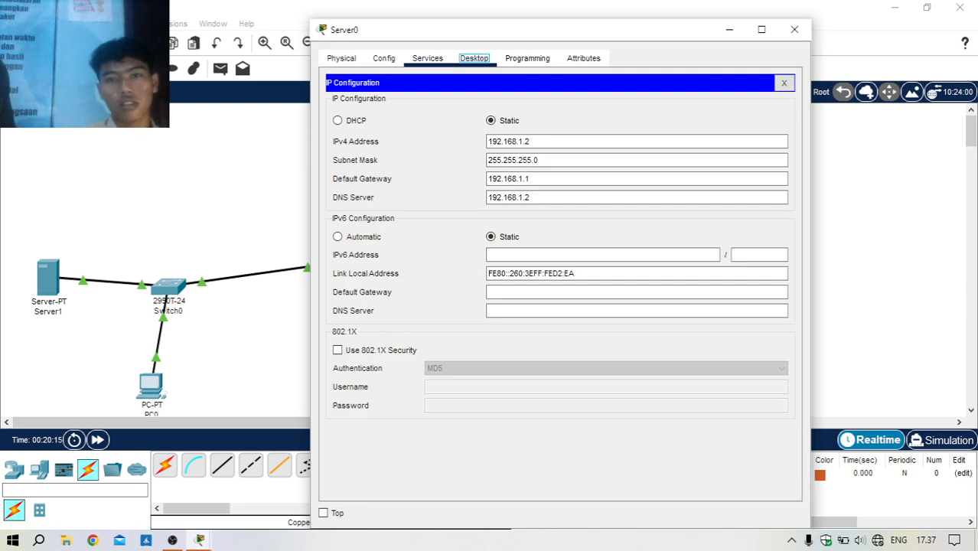
click(427, 58)
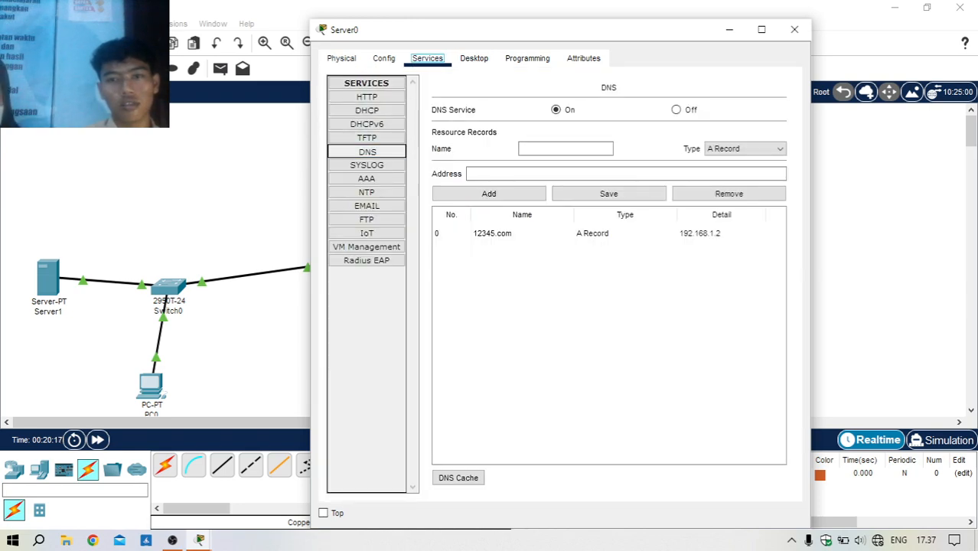
click(474, 58)
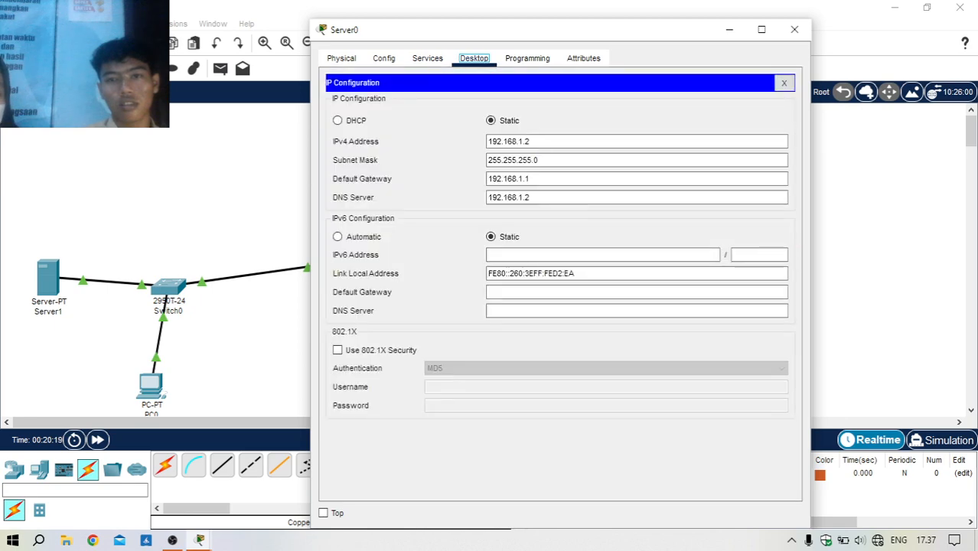
key(Tab)
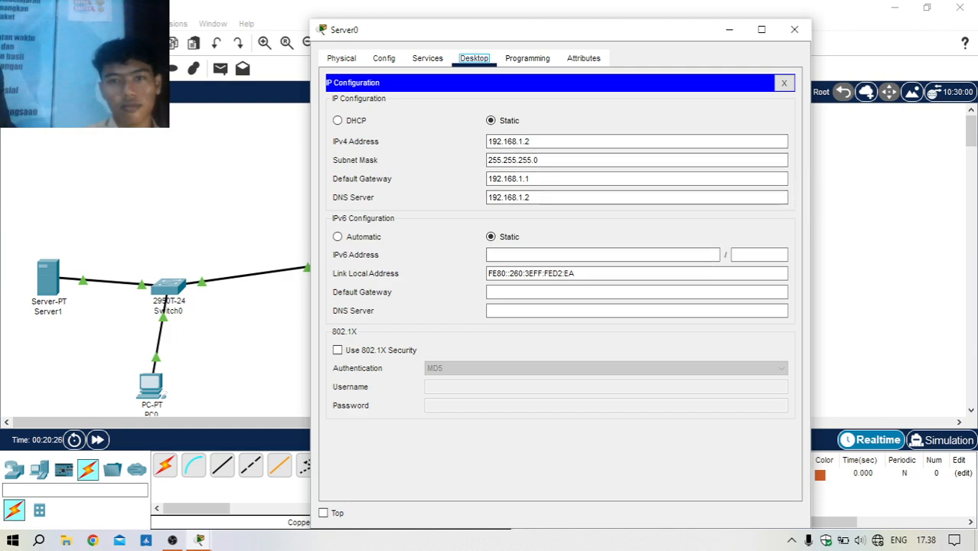
click(427, 58)
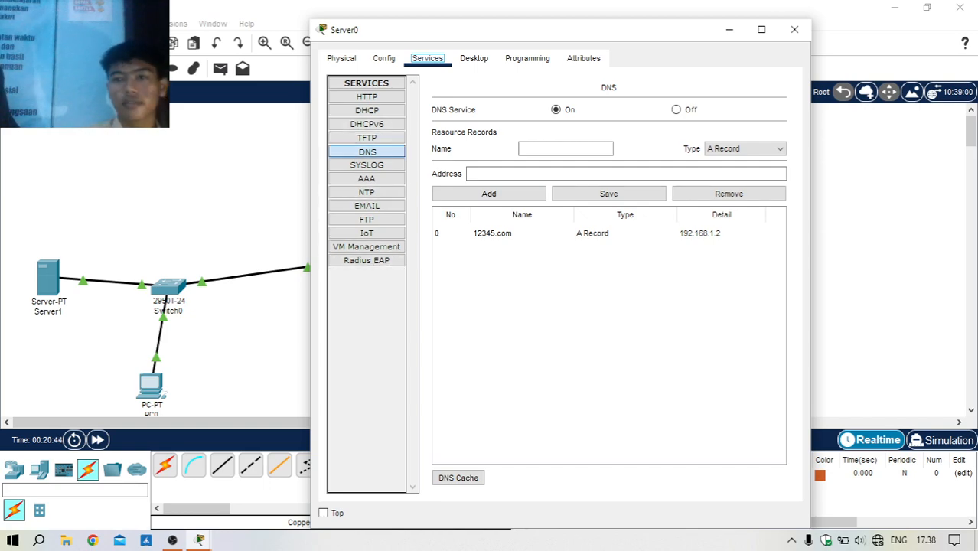
click(795, 29)
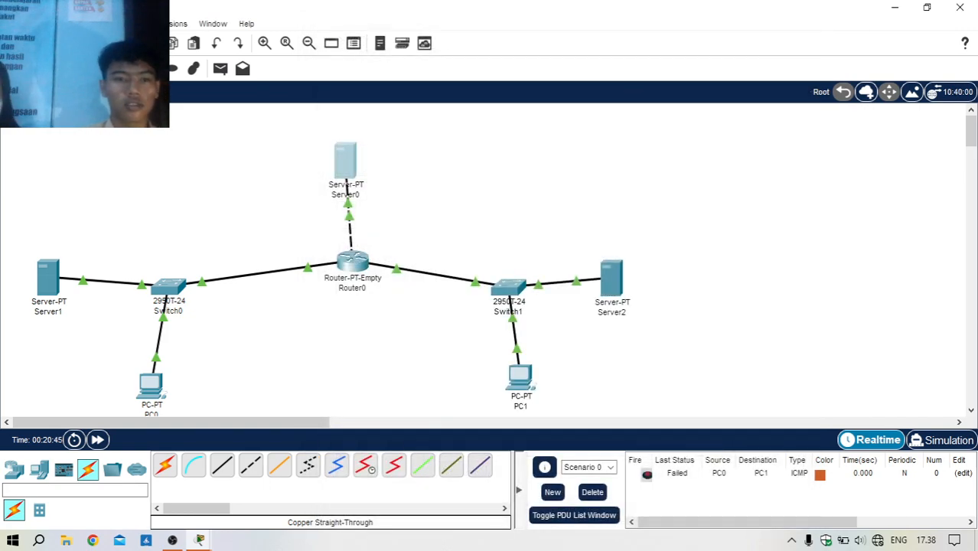
Step: Review Server1's static IP configuration and its DHCP pool settings
click(47, 279)
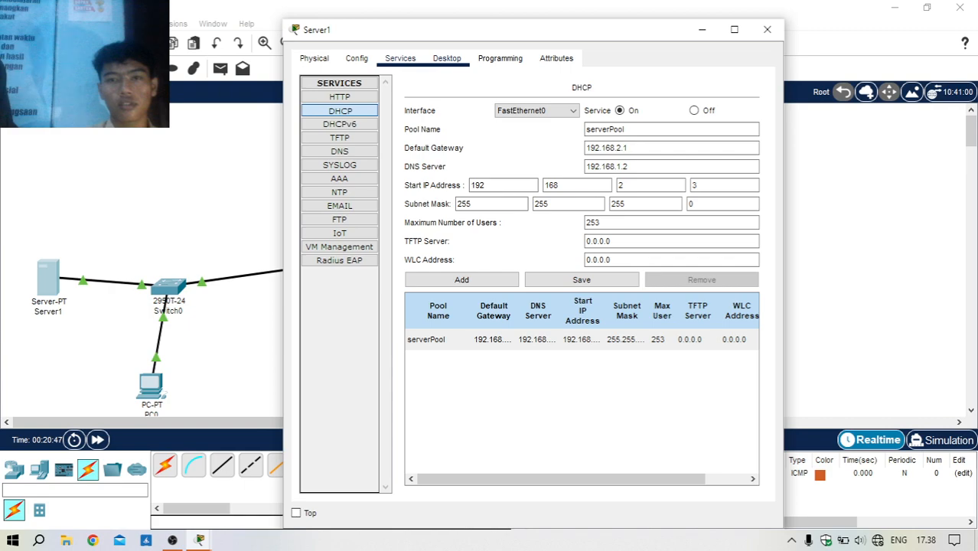
click(447, 58)
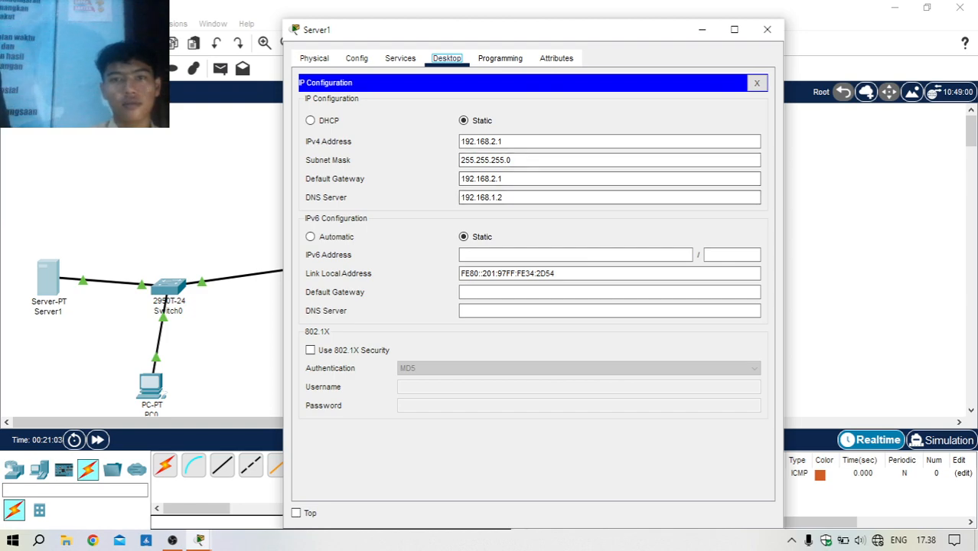
click(400, 58)
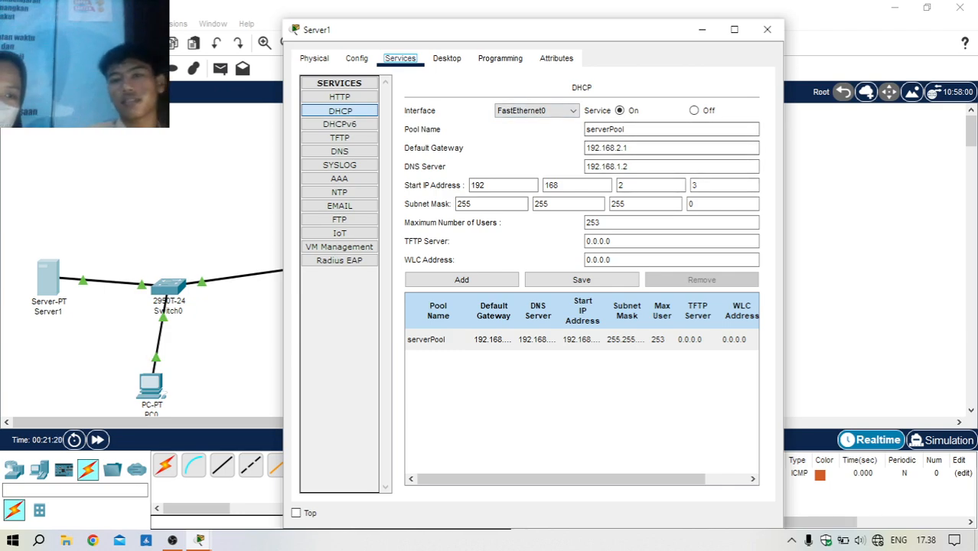
click(767, 29)
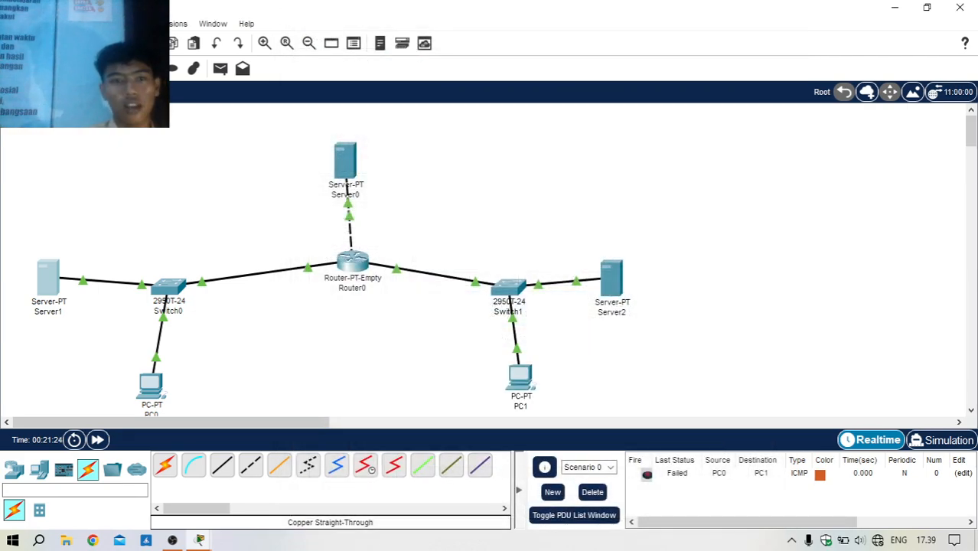
Step: Check the HTTP service page of Server2, and close its window
mouse_move(40, 276)
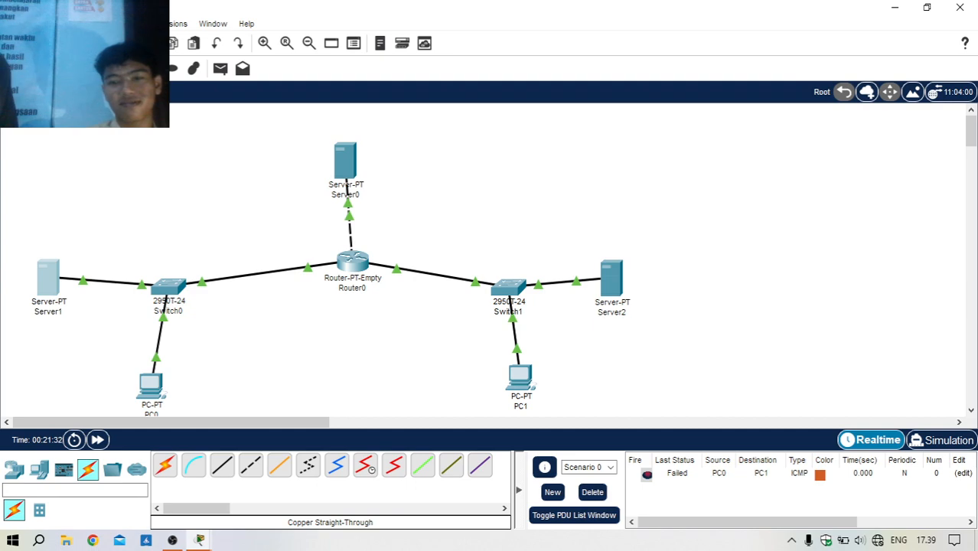
click(611, 278)
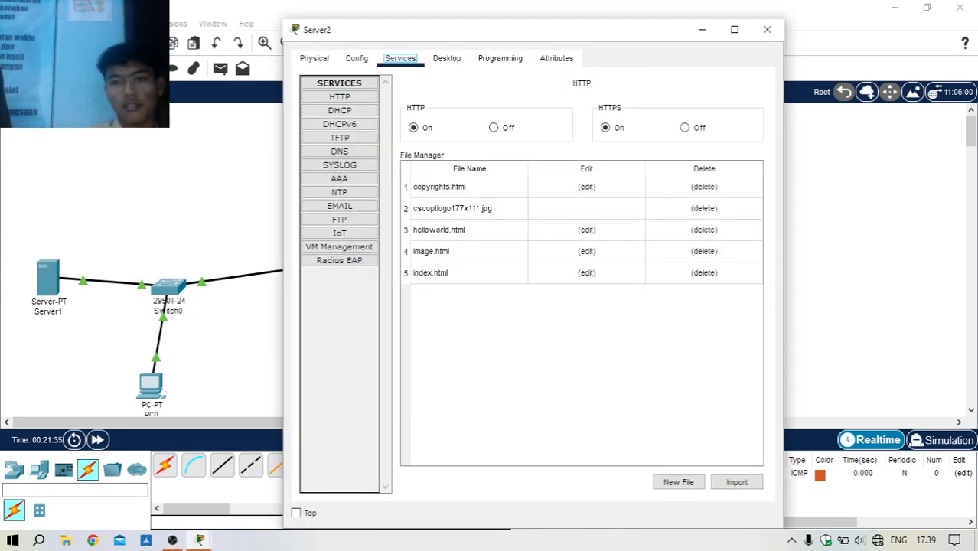
click(767, 29)
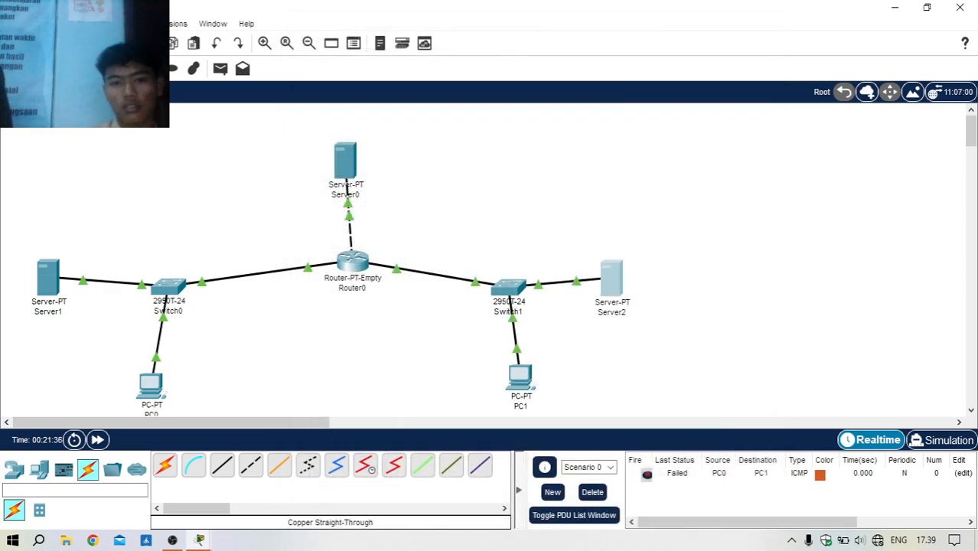
Step: Examine the IP settings of Router0's FastEthernet0/0, FastEthernet1/0 and FastEthernet2/0 interfaces
click(352, 262)
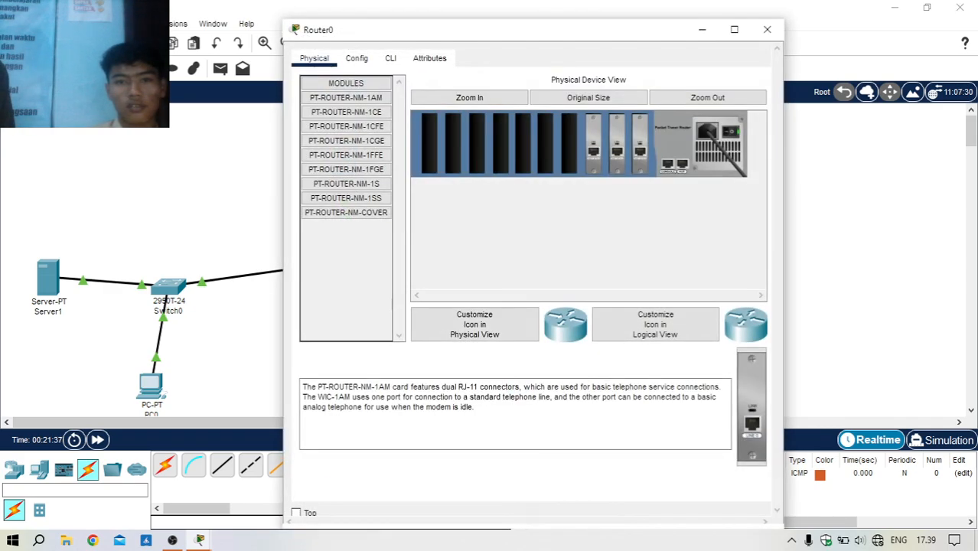
click(356, 58)
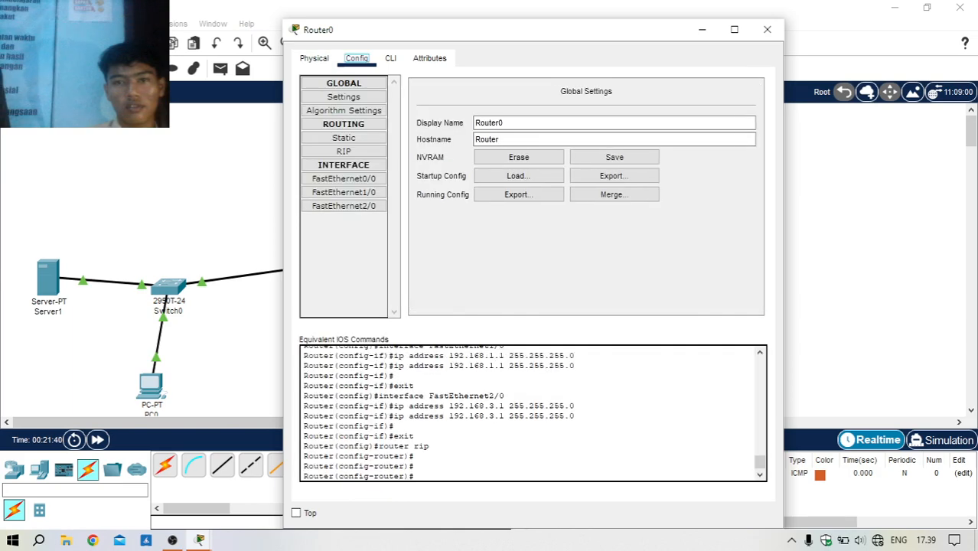
click(343, 180)
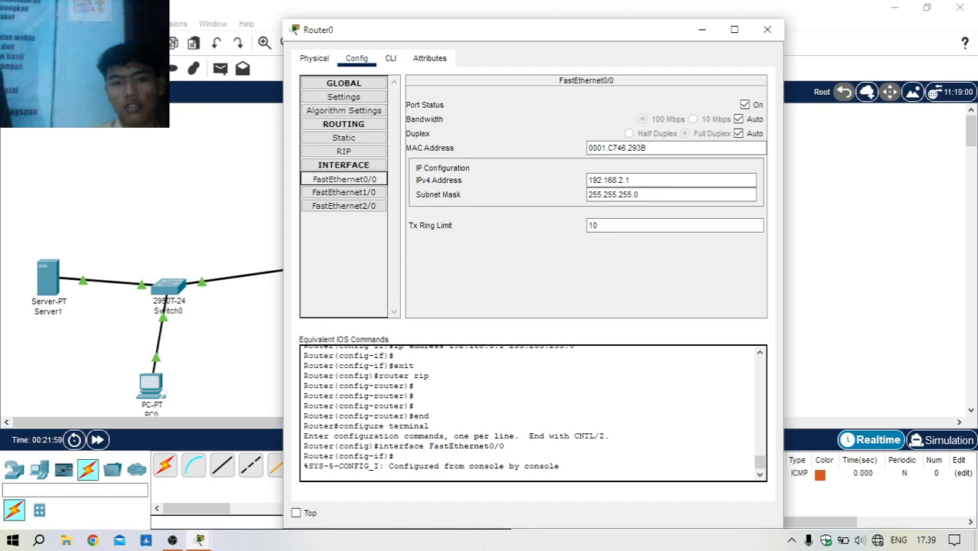
click(344, 179)
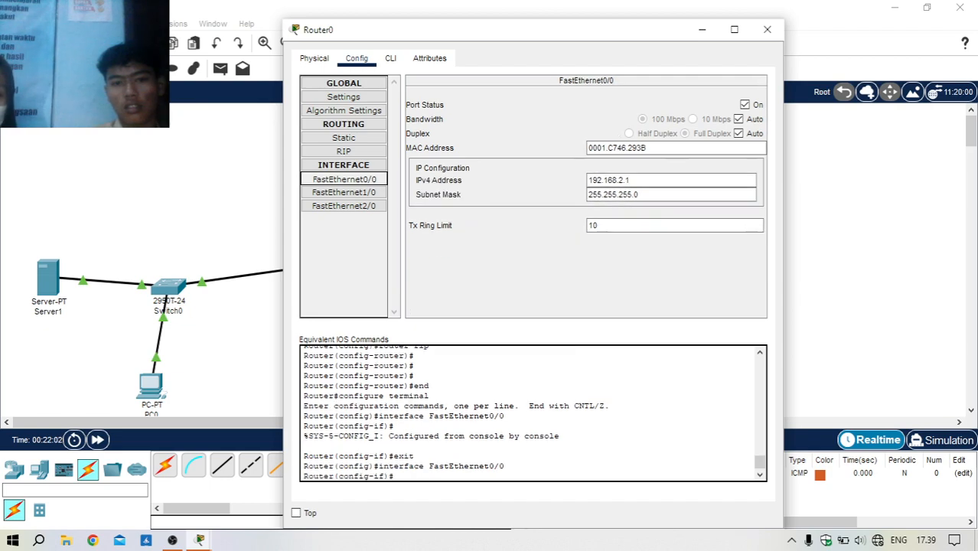
click(344, 193)
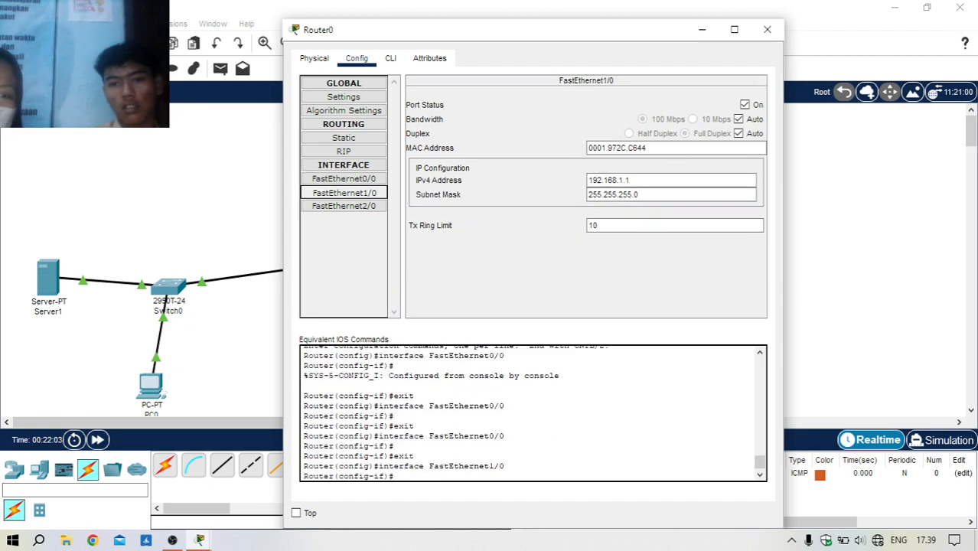
double_click(344, 193)
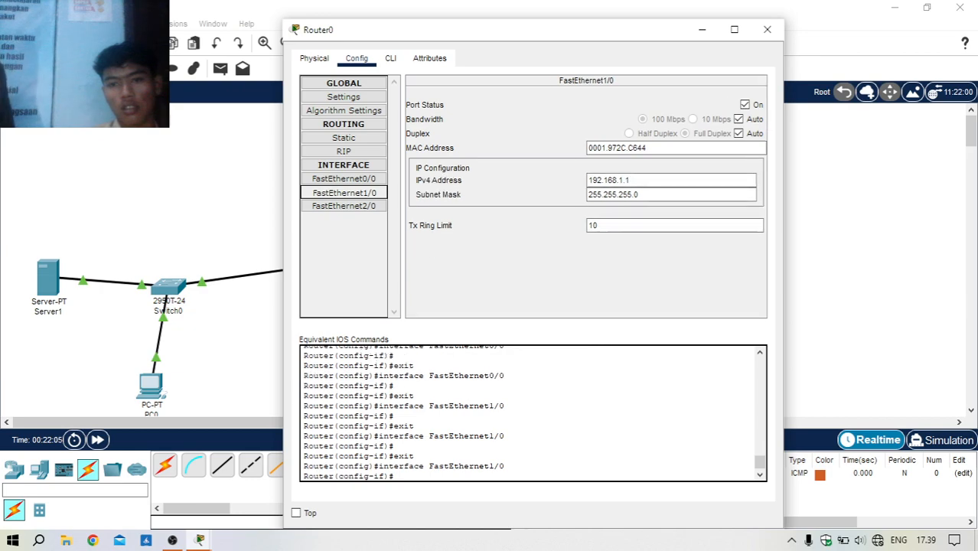
click(345, 206)
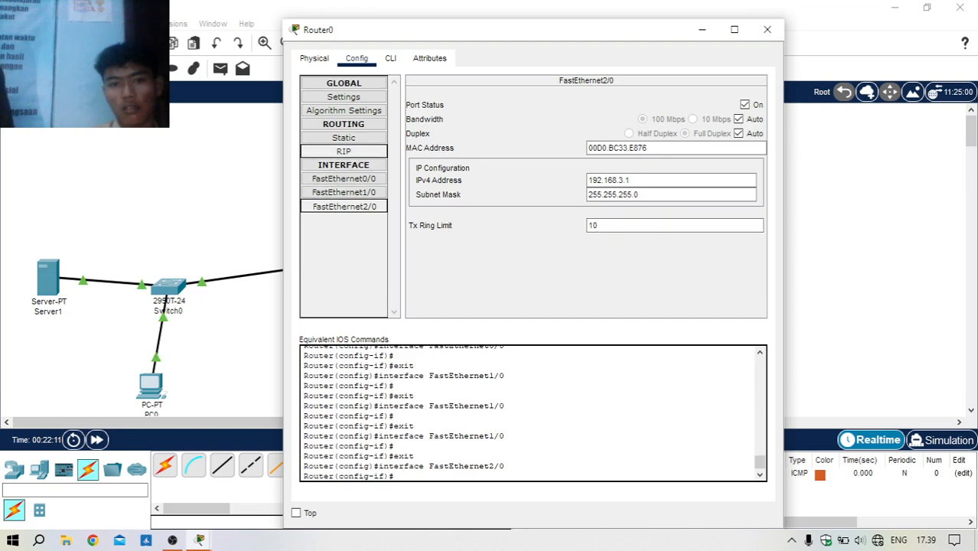
Step: Examine the network addresses in Router0's RIP routing list, and close the router's window
click(344, 151)
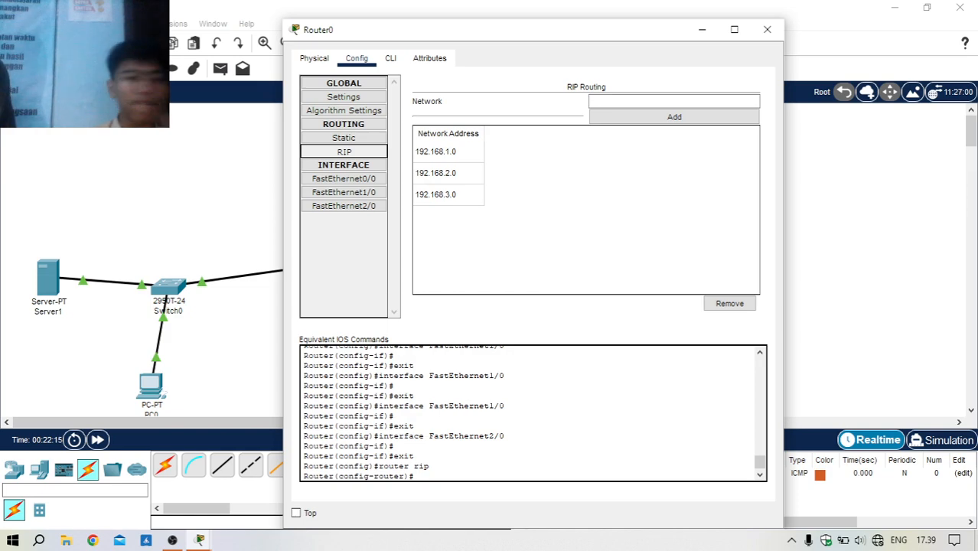
click(448, 151)
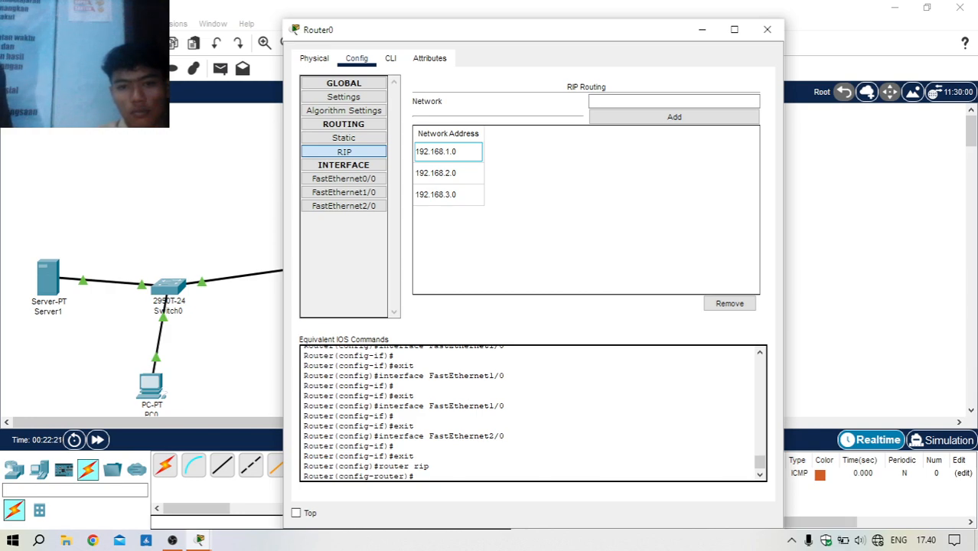
click(767, 30)
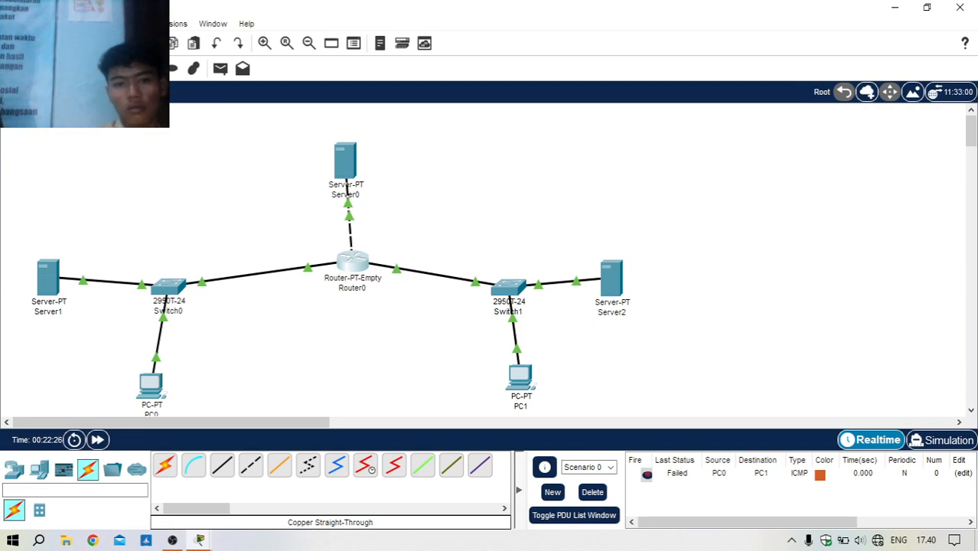
Step: Delete the existing PDU scenario results and send a simple PDU from PC0 to PC1
click(593, 492)
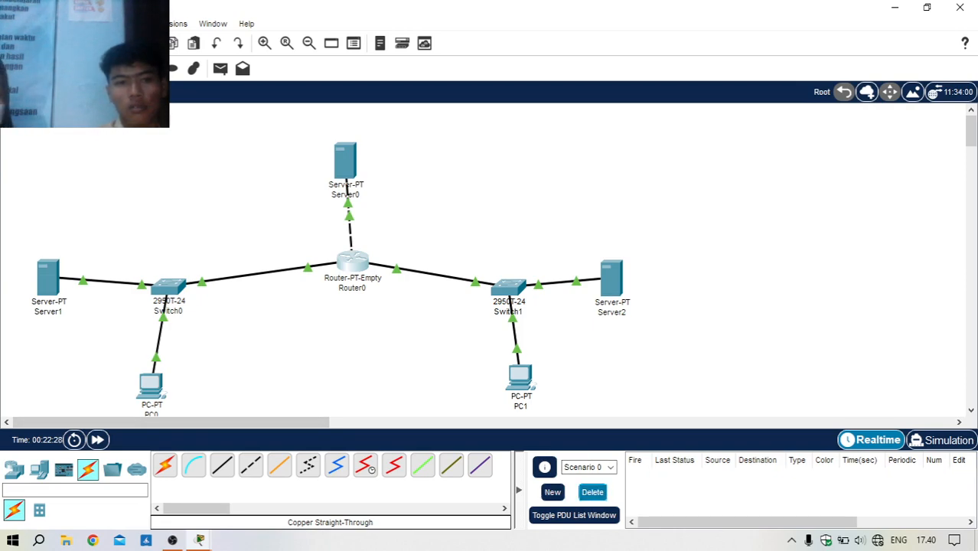
click(220, 69)
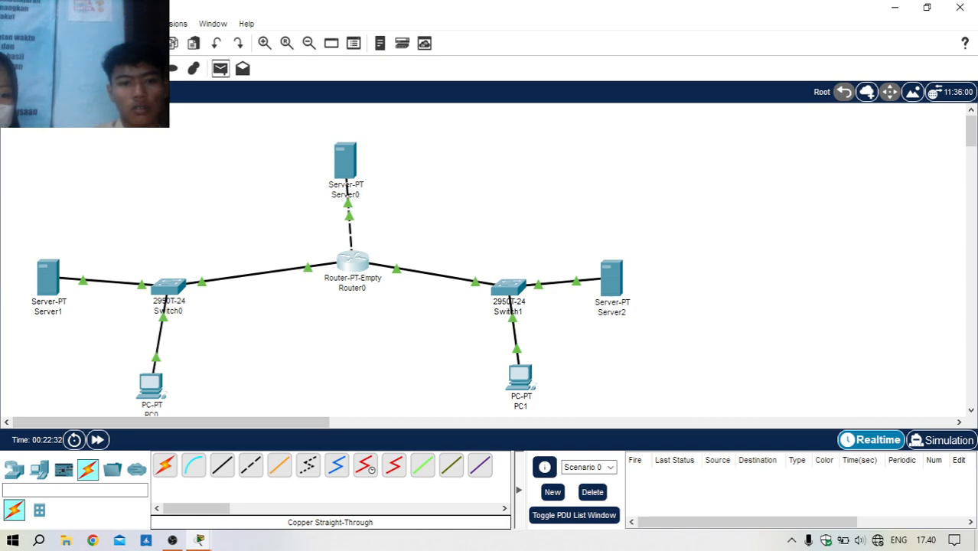
click(153, 387)
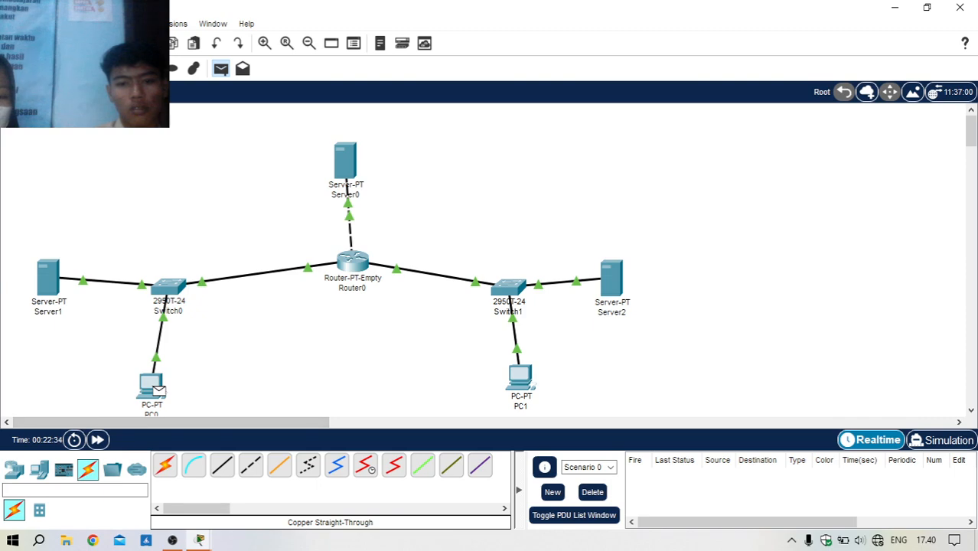
click(520, 377)
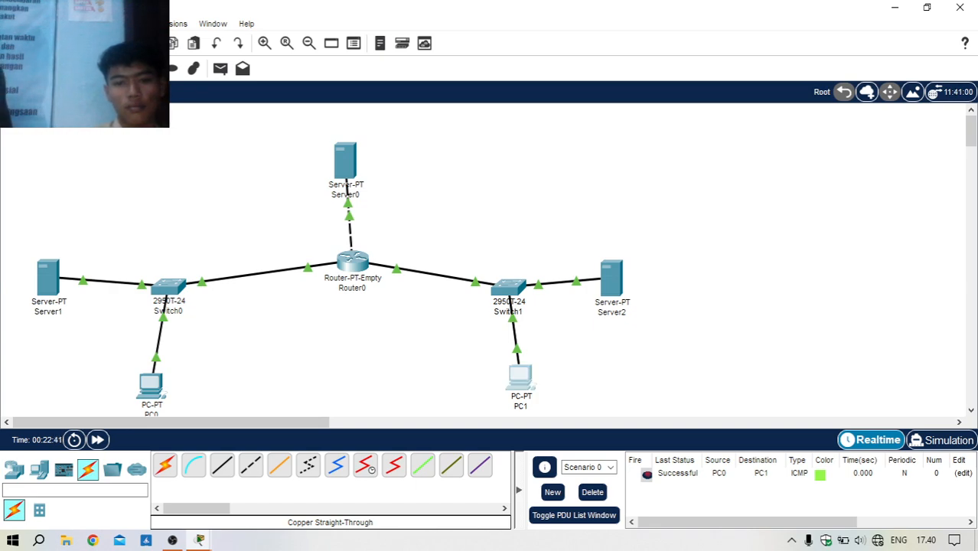
Step: Load the web page at 192.168.1.2 in PC1's Web Browser
click(521, 378)
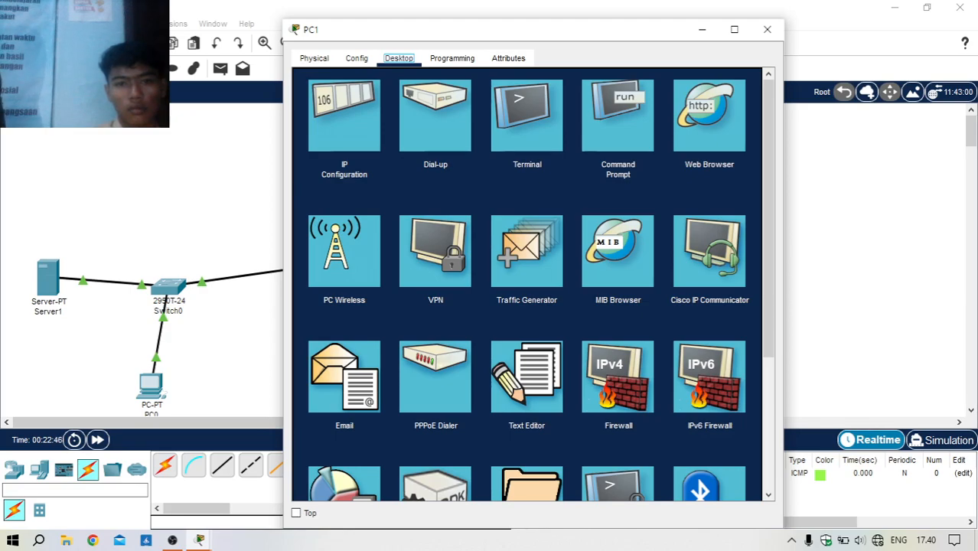
click(709, 115)
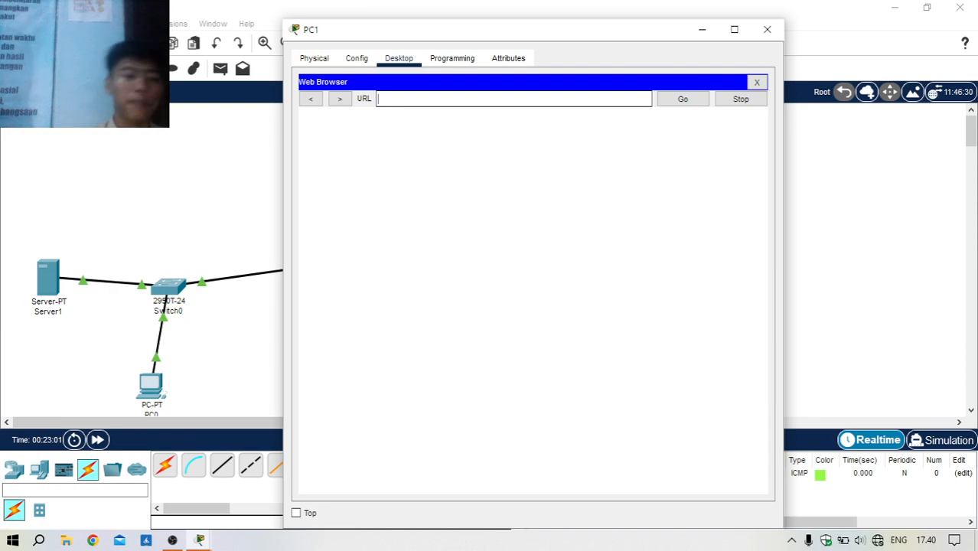
text(12345)
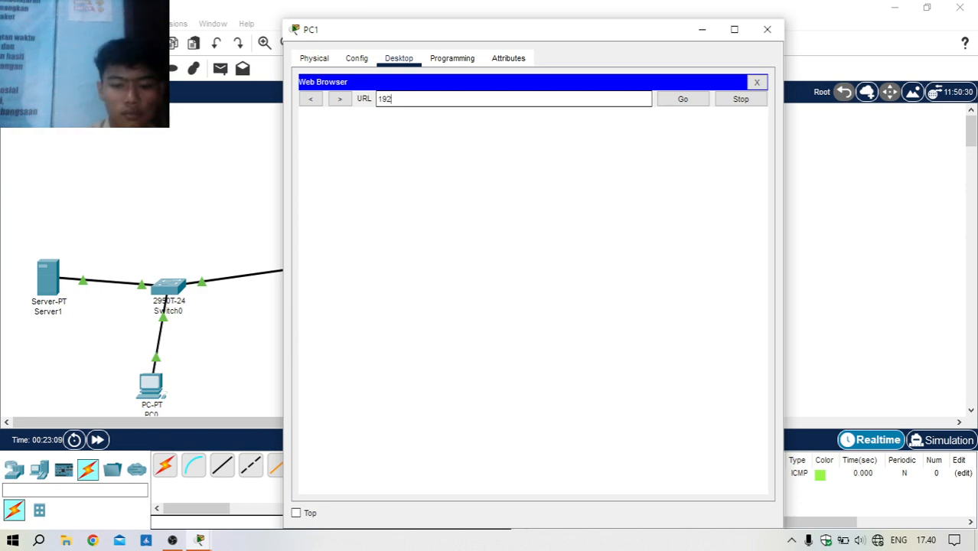
text(192.168)
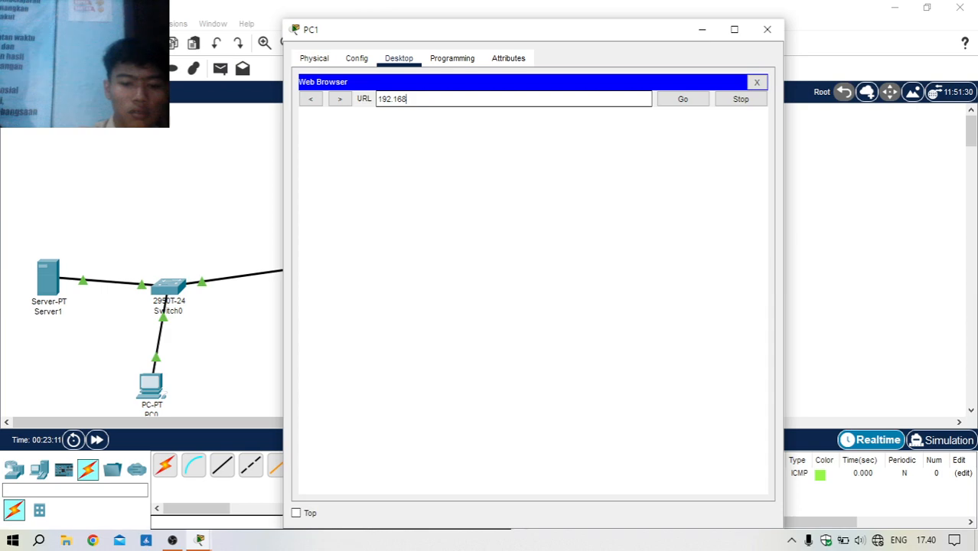
text(.1.2)
key(Return)
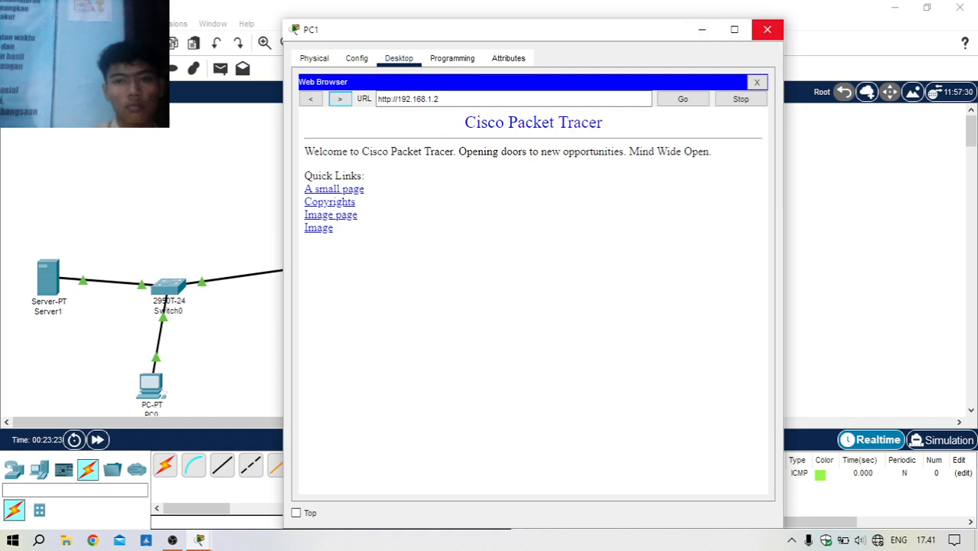
Step: Close PC1's window and examine PC0's IP configuration on FastEthernet0
click(767, 29)
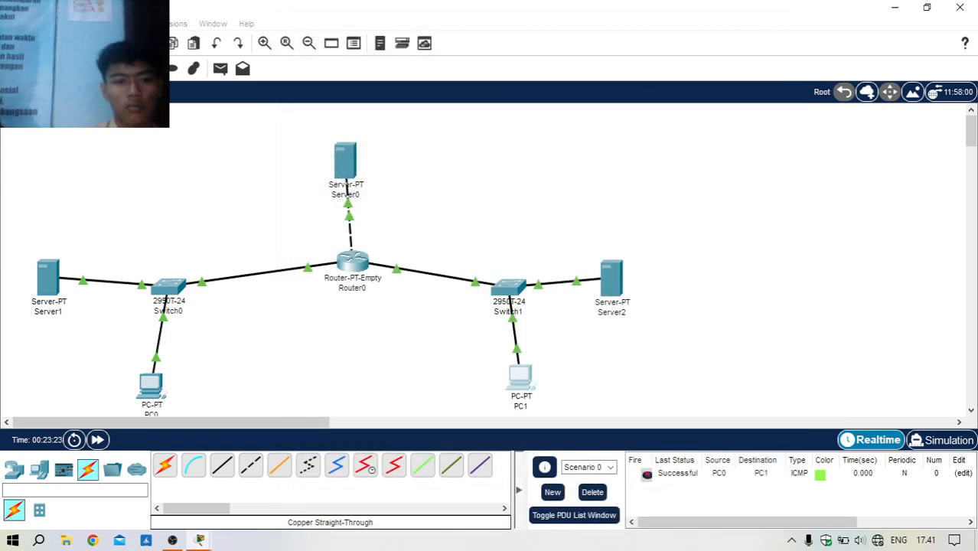
click(151, 385)
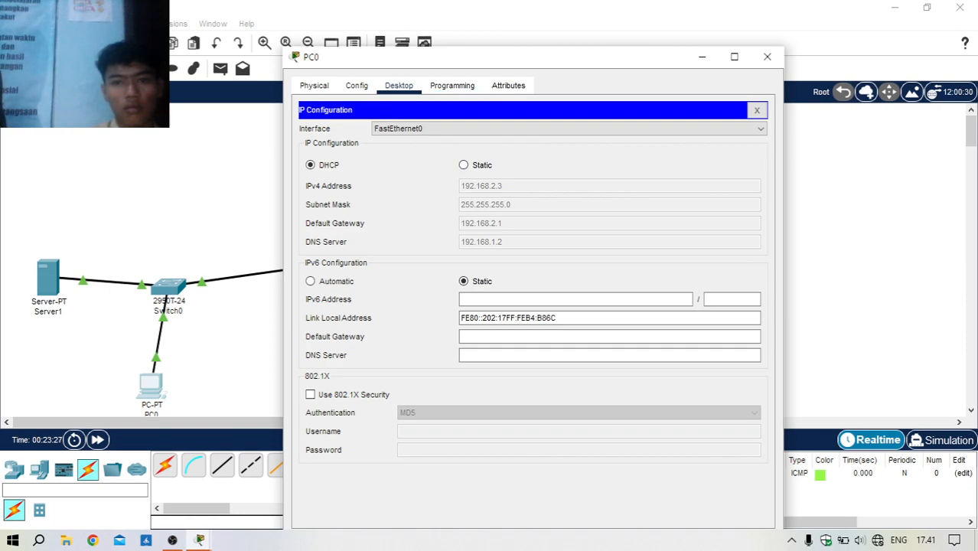
click(756, 110)
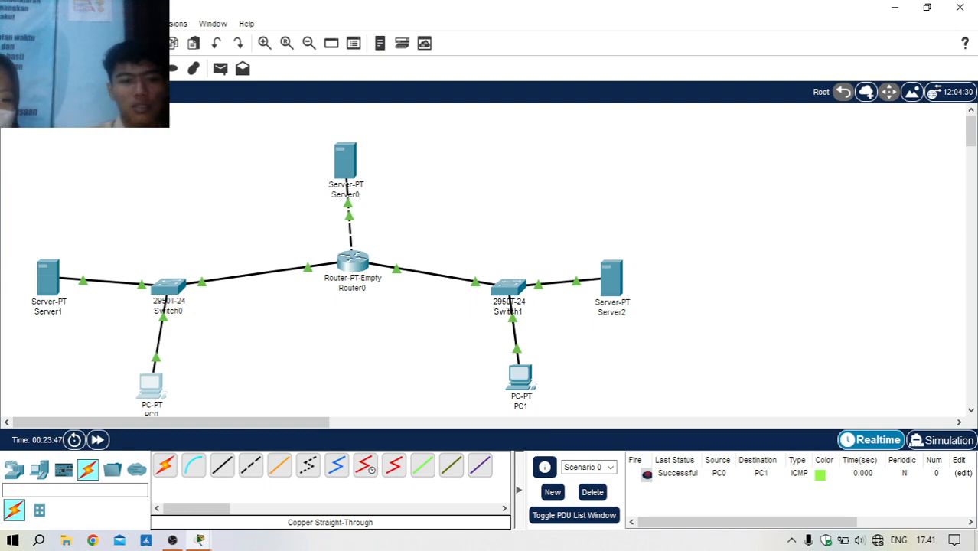
Step: Load the web page at 12345.com in PC0's Web Browser
click(151, 386)
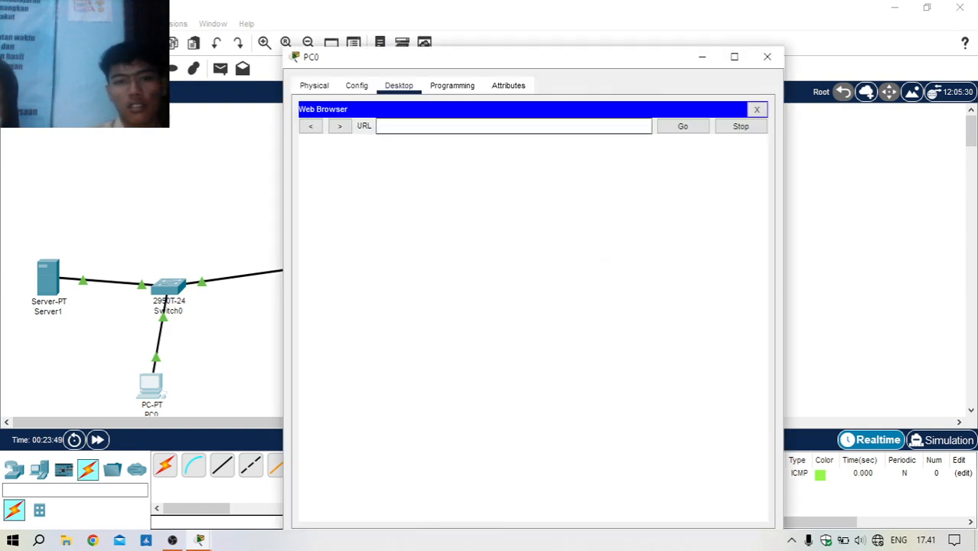
text(12345)
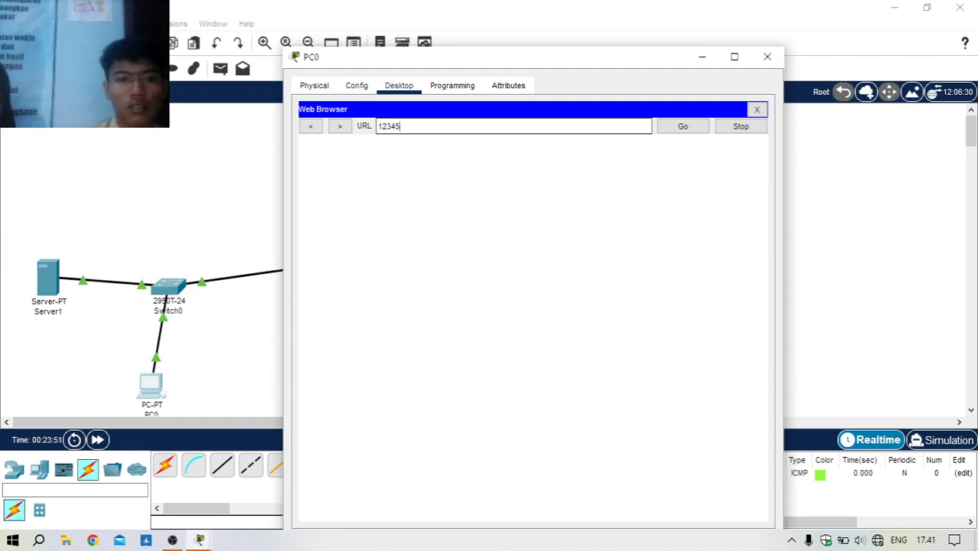
text(.com)
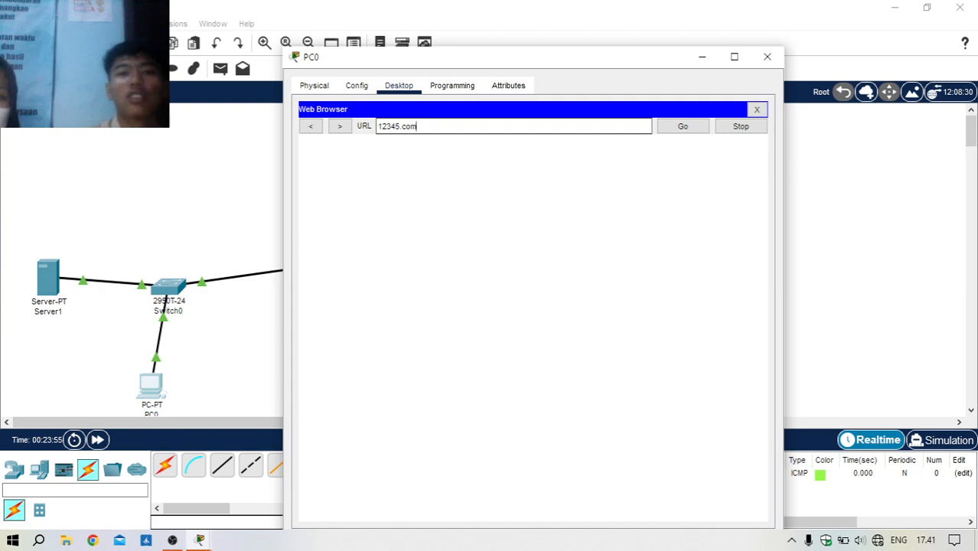
click(682, 126)
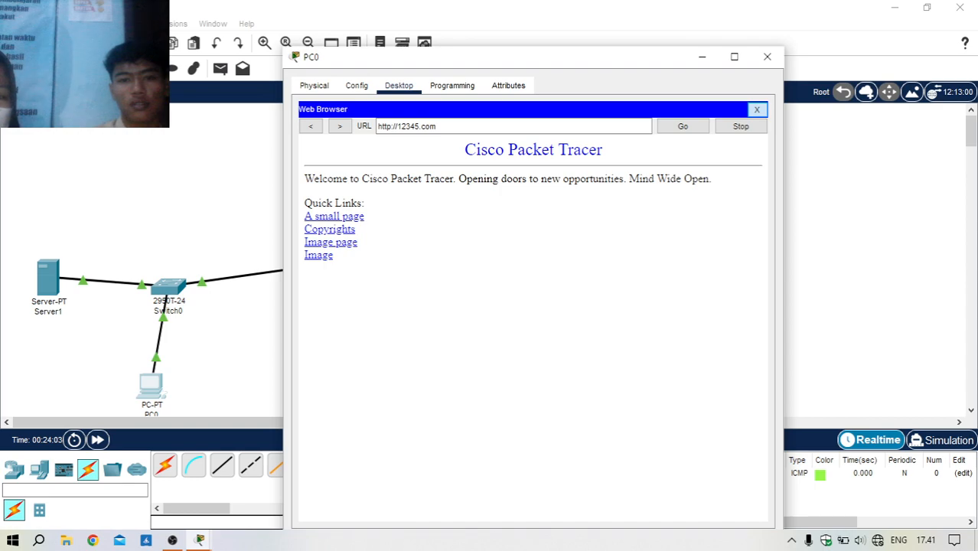
Step: Load the web page at 192.168.1.2 in a fresh Web Browser on PC0, and close PC0's window
click(757, 109)
click(435, 143)
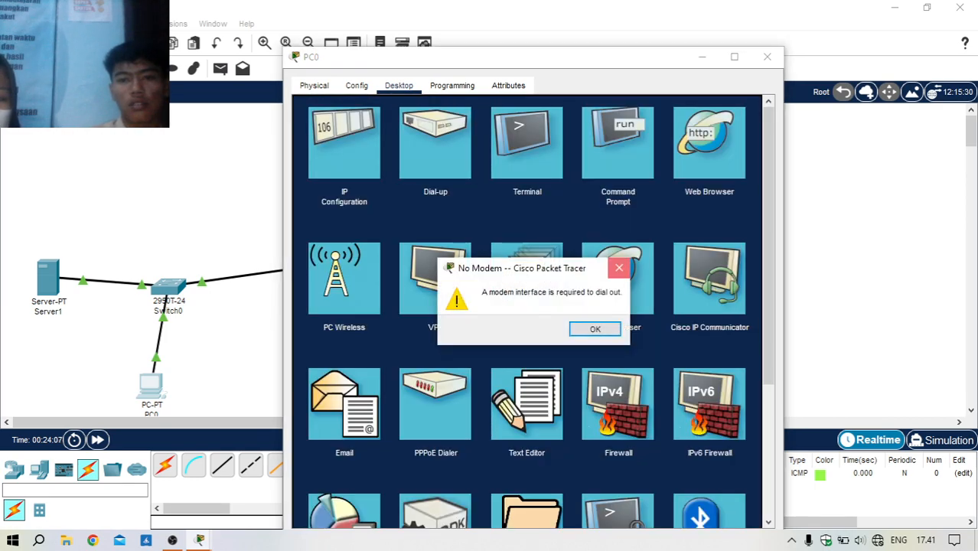
key(Return)
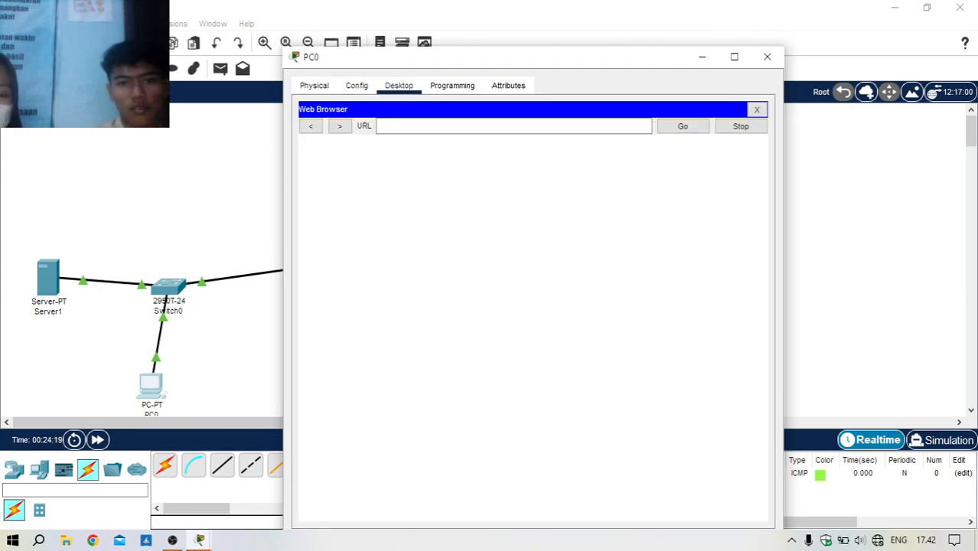
click(459, 126)
text(192.168.1.2)
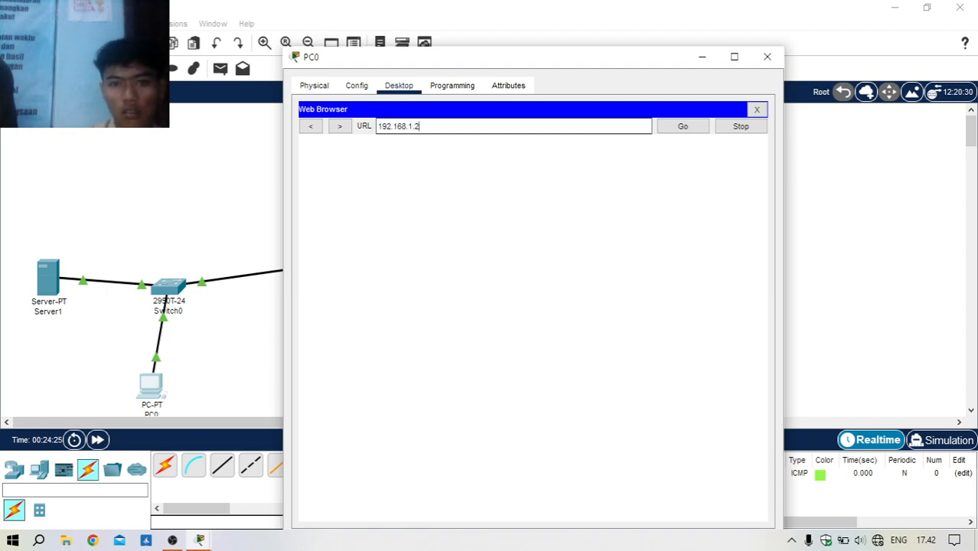
click(683, 126)
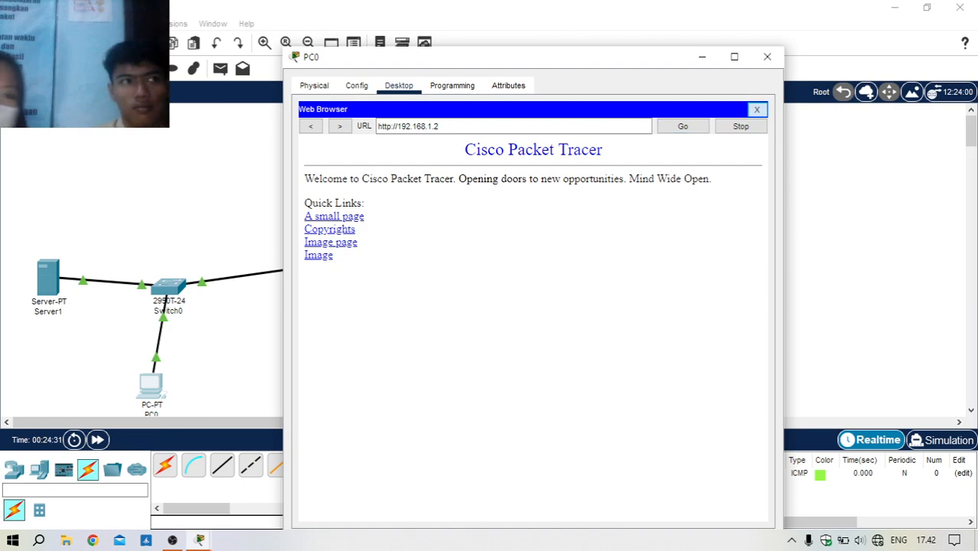
click(757, 110)
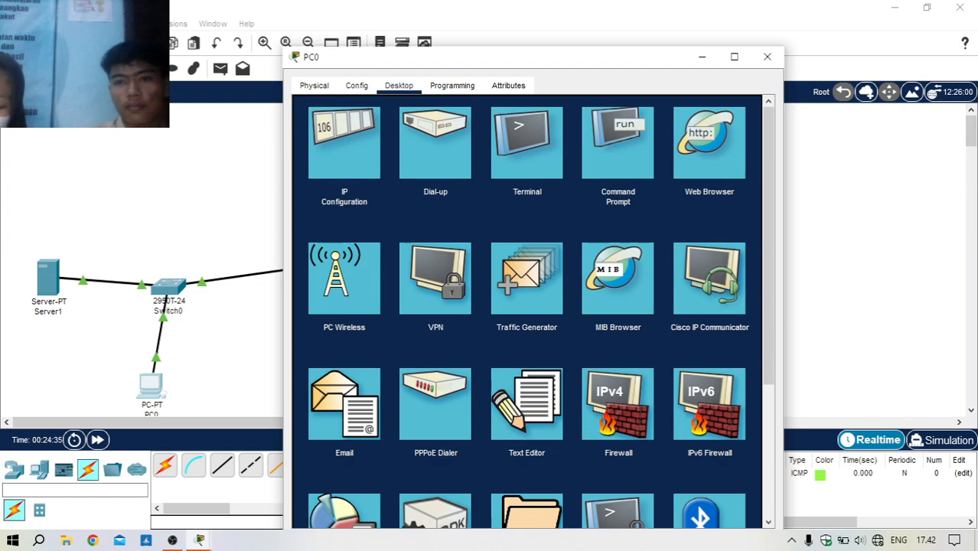
click(767, 57)
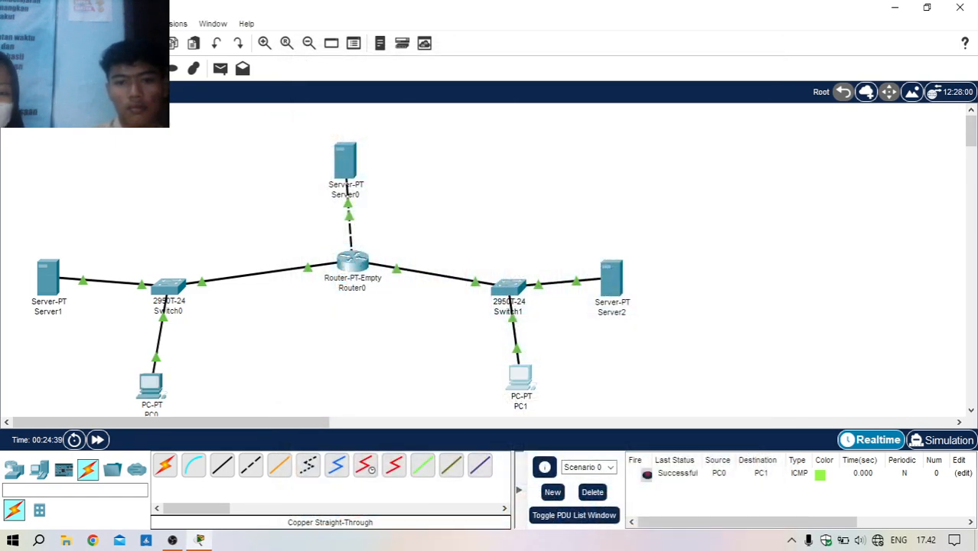
Step: In PC1's IPv4 firewall, set the inbound rule's action to Deny and its protocol to IP
click(520, 375)
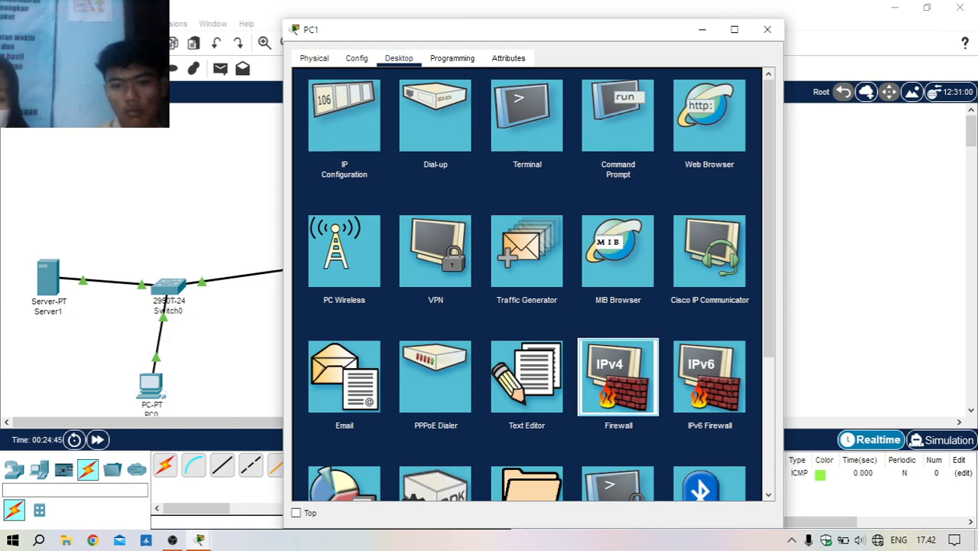
click(618, 377)
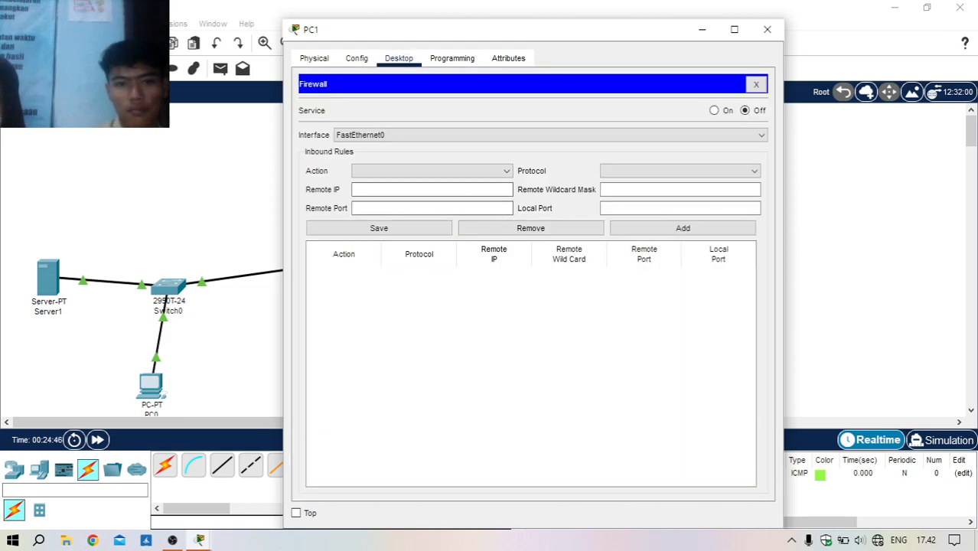
click(431, 171)
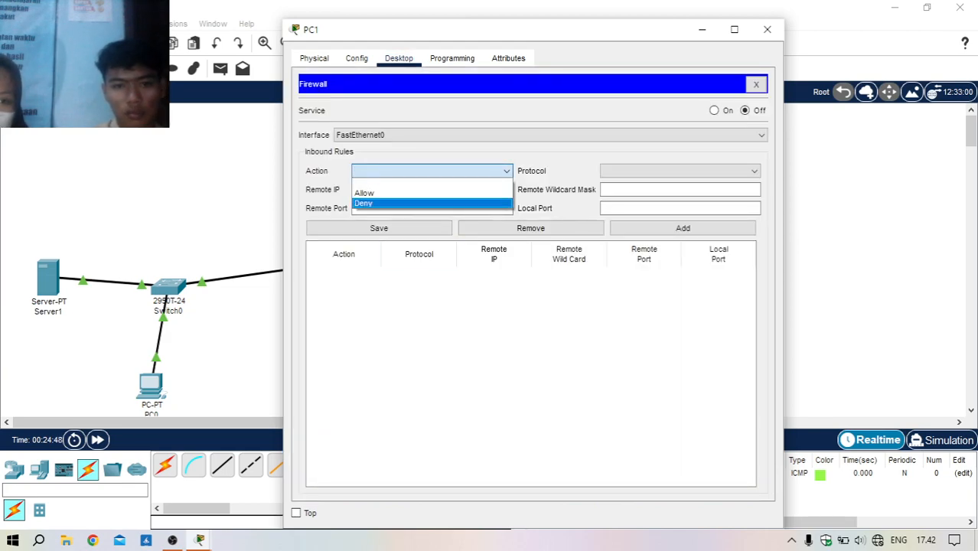
click(431, 203)
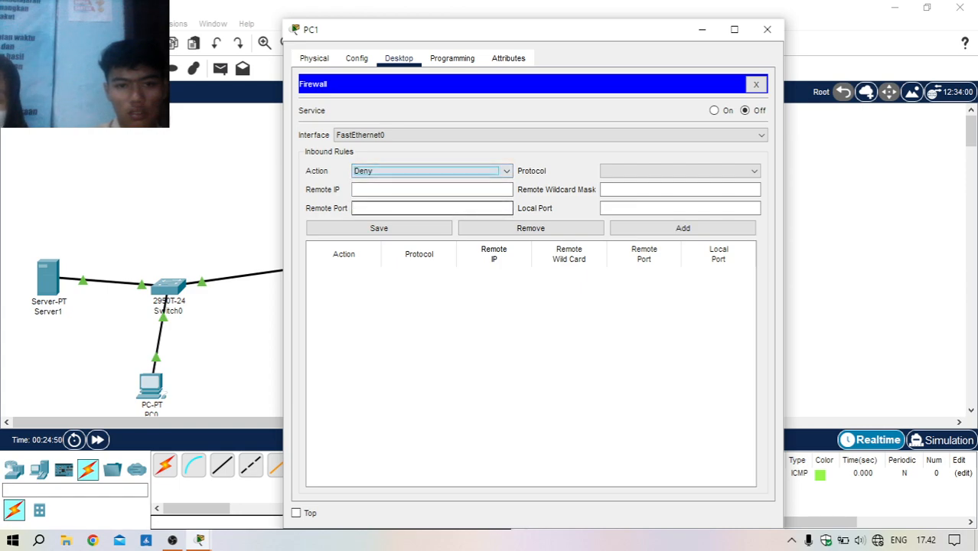
click(431, 190)
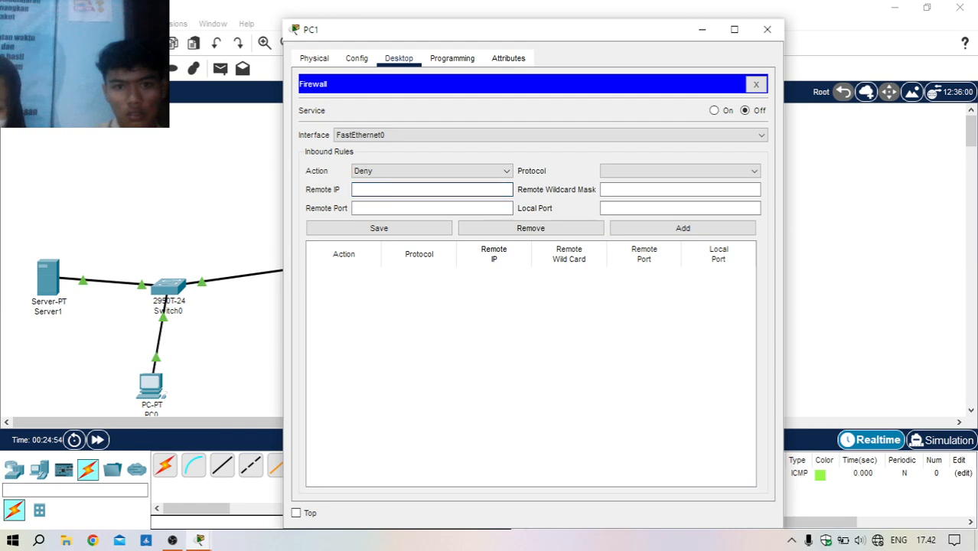
click(680, 171)
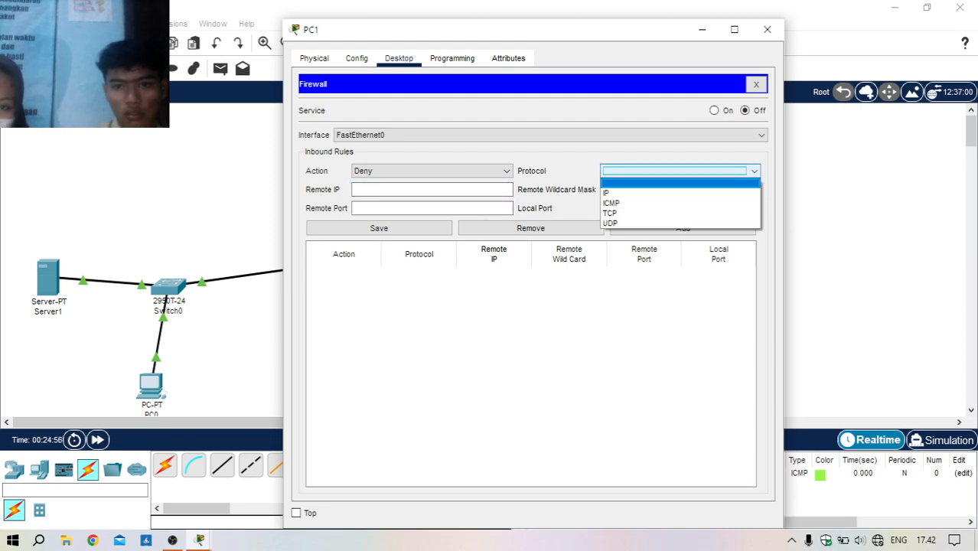
key(Return)
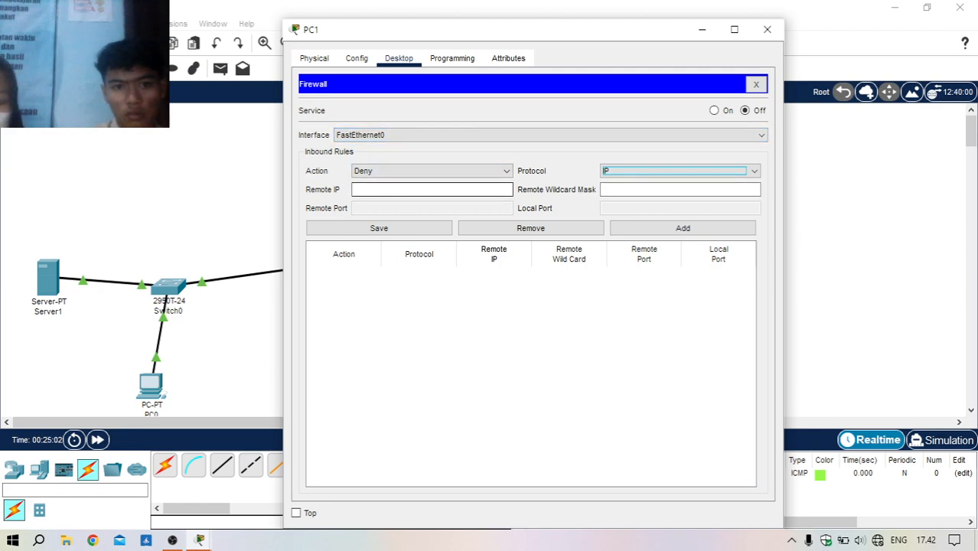
Step: Set the inbound rule's remote IP to 192.168.1.2 and its remote wildcard mask to 255.255.255.255
click(432, 190)
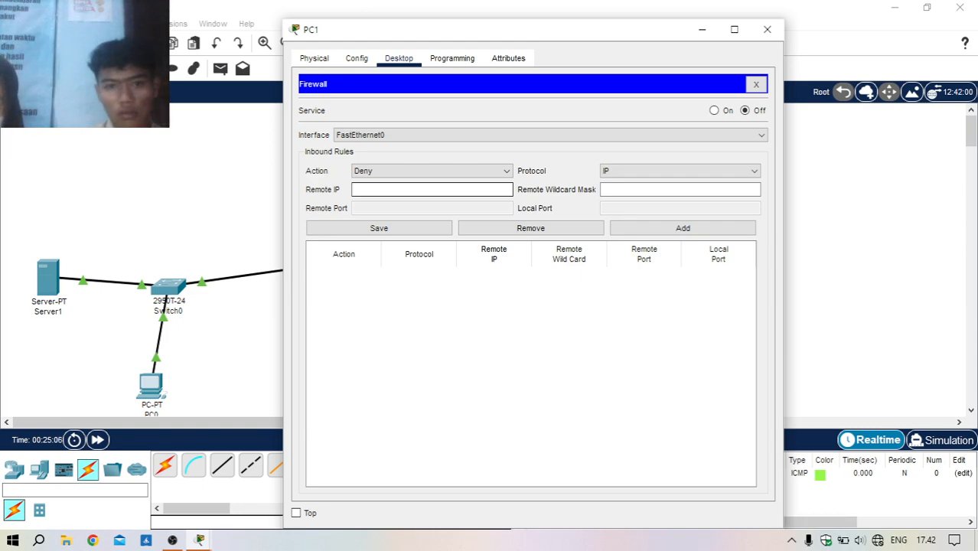
text(192.168.)
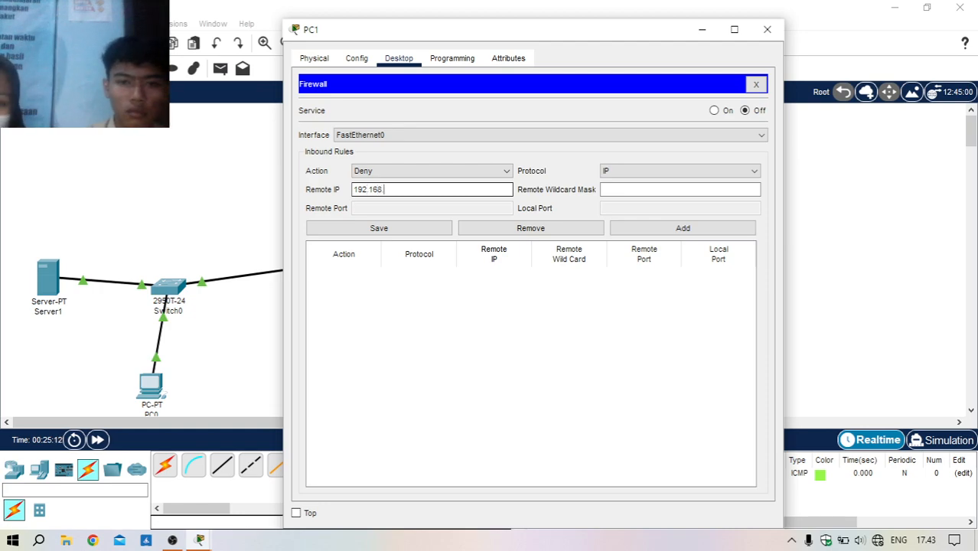
text(1.2)
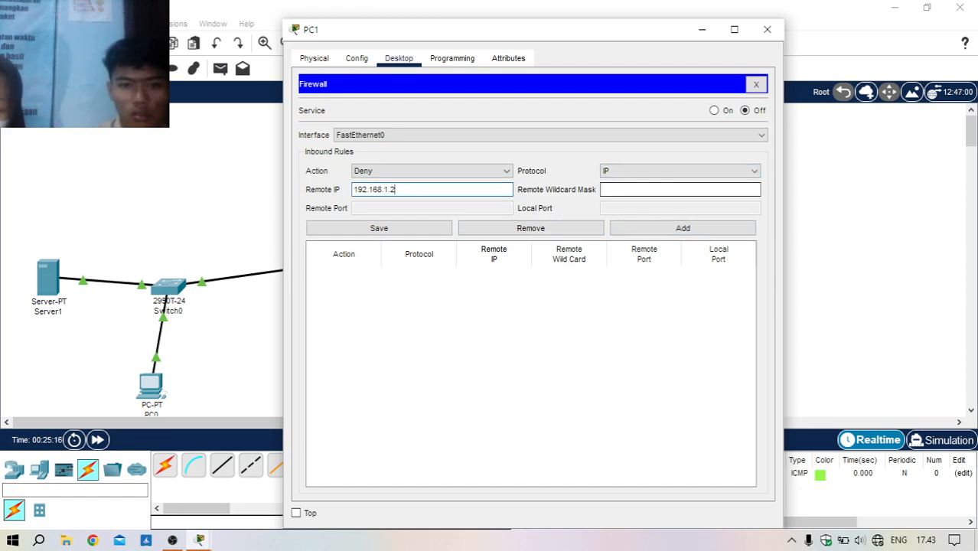
click(680, 190)
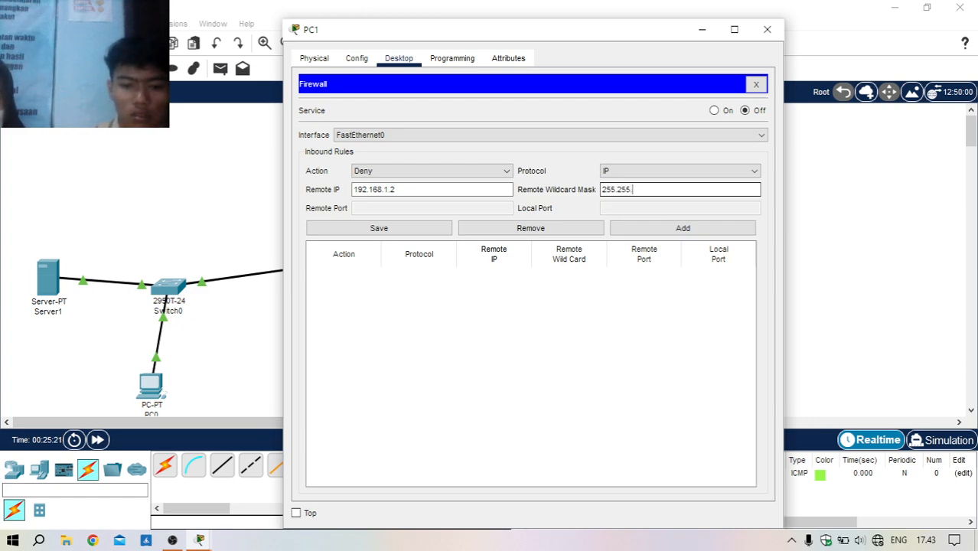
text(255.255)
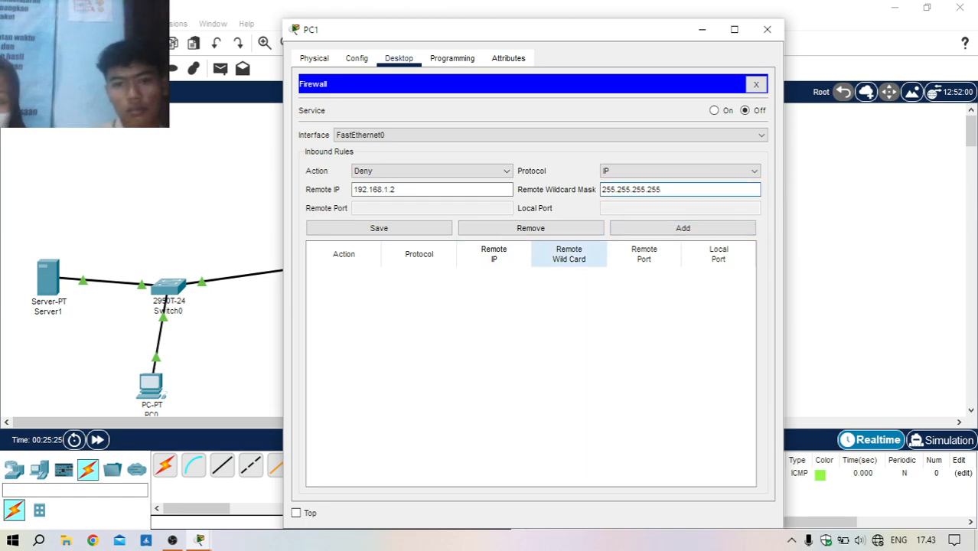
Step: Turn on PC1's firewall service, save the inbound rule settings, and close PC1's window
click(716, 110)
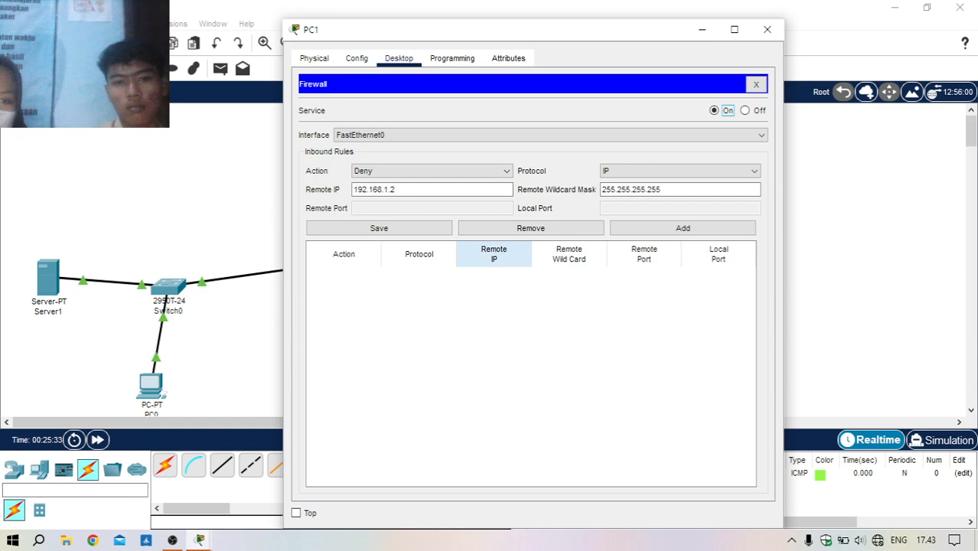
click(379, 228)
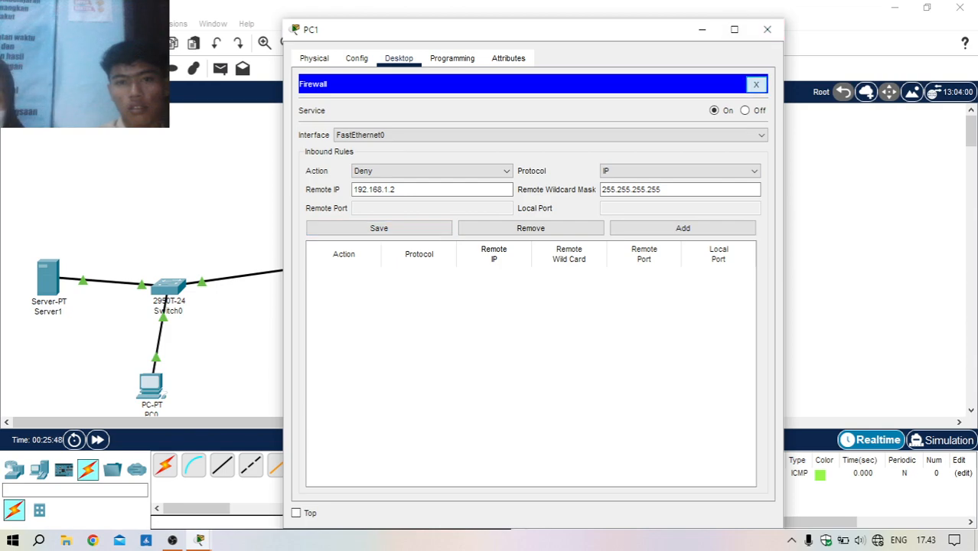
click(757, 84)
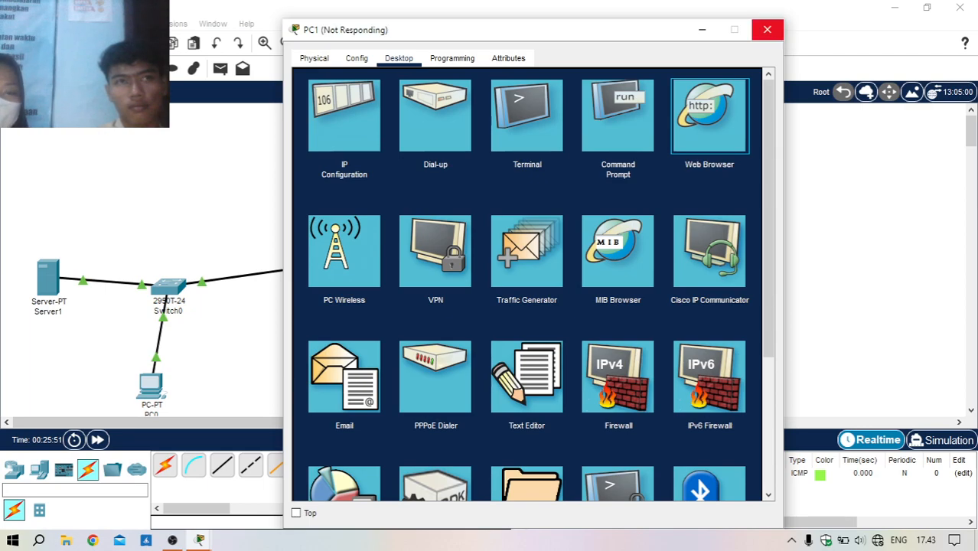
click(767, 30)
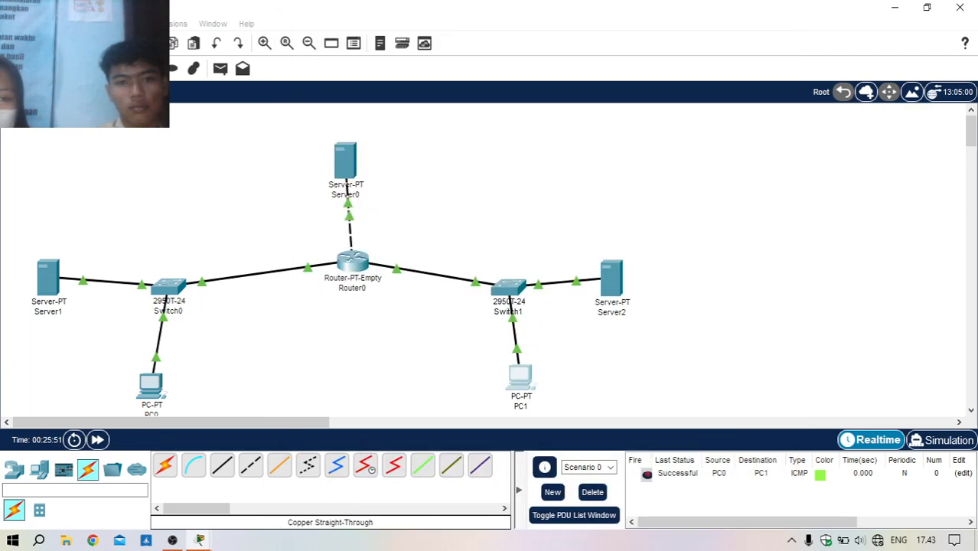
Step: Load the web page at 12345.com in PC1's Web Browser
click(520, 377)
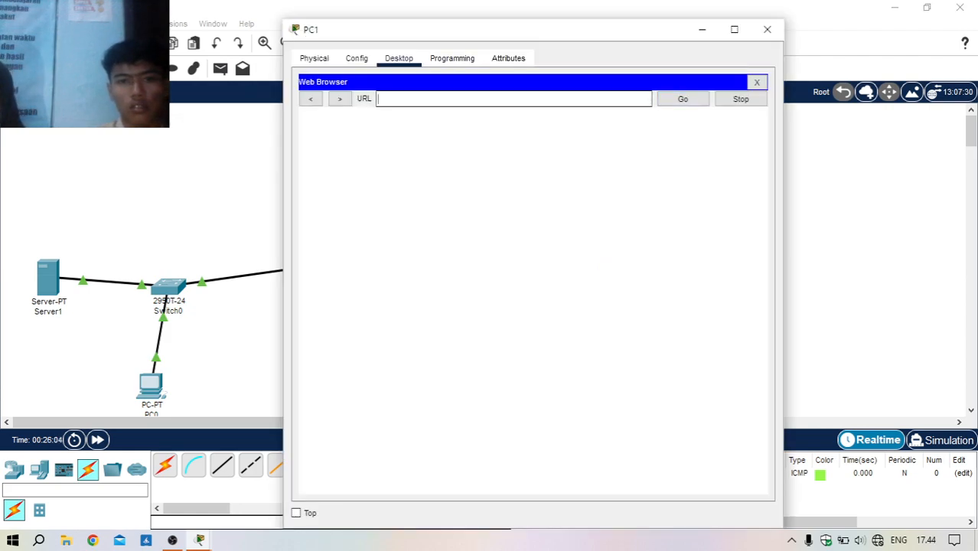
click(513, 99)
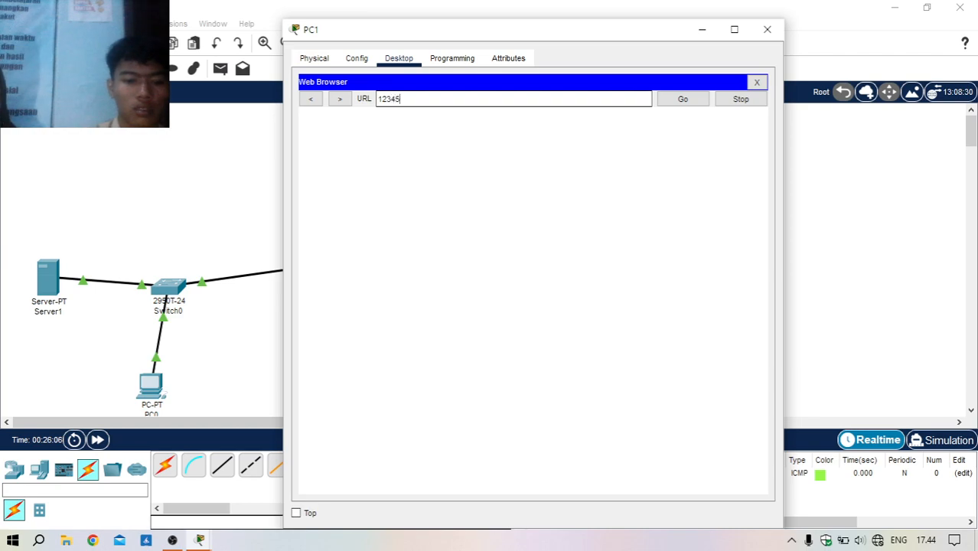
text(12345.com)
key(Return)
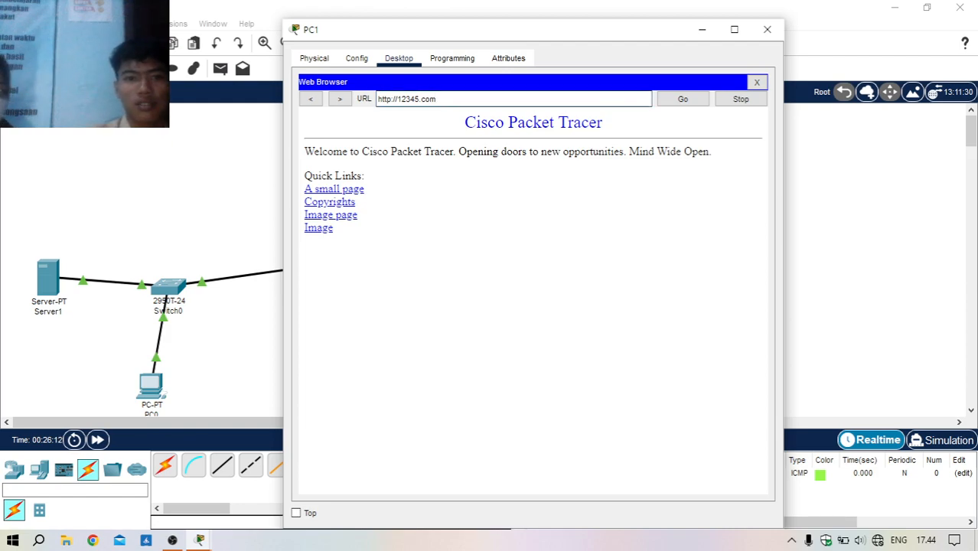
Step: Request the web page at 192.168.1.2 in PC1's Web Browser
key(BackSpace)
key(BackSpace)
key(BackSpace)
key(BackSpace)
key(BackSpace)
key(BackSpace)
key(BackSpace)
key(BackSpace)
key(BackSpace)
key(BackSpace)
key(BackSpace)
key(BackSpace)
key(BackSpace)
key(BackSpace)
key(BackSpace)
key(BackSpace)
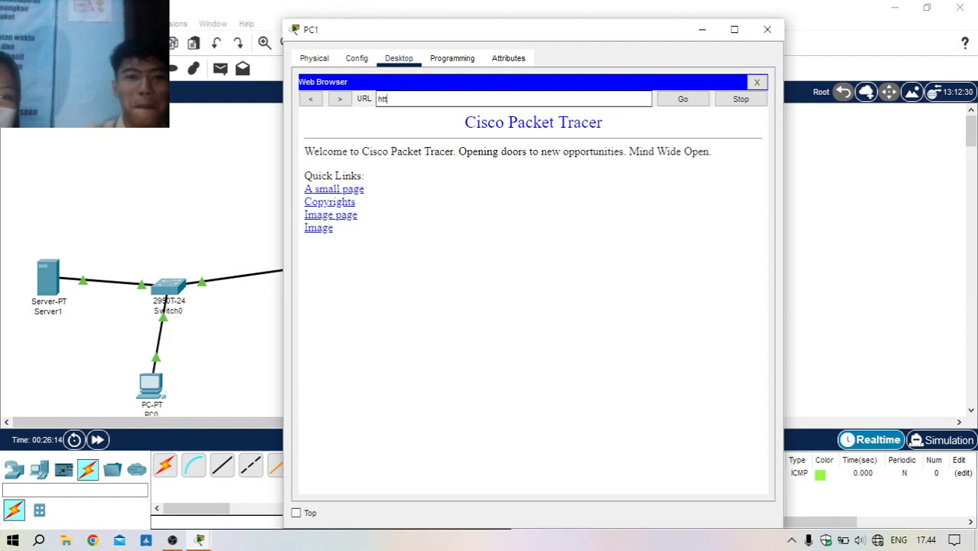
text(192.168)
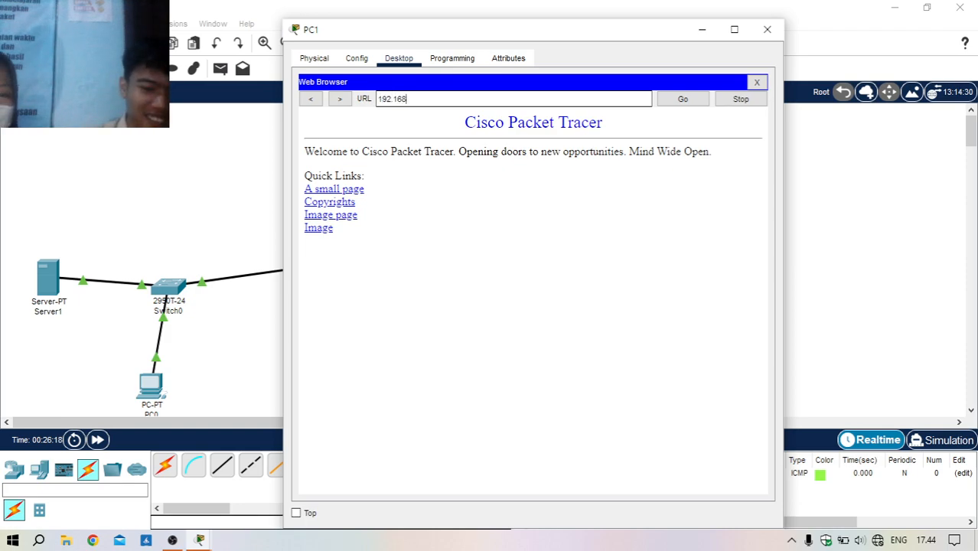
text(.1.2)
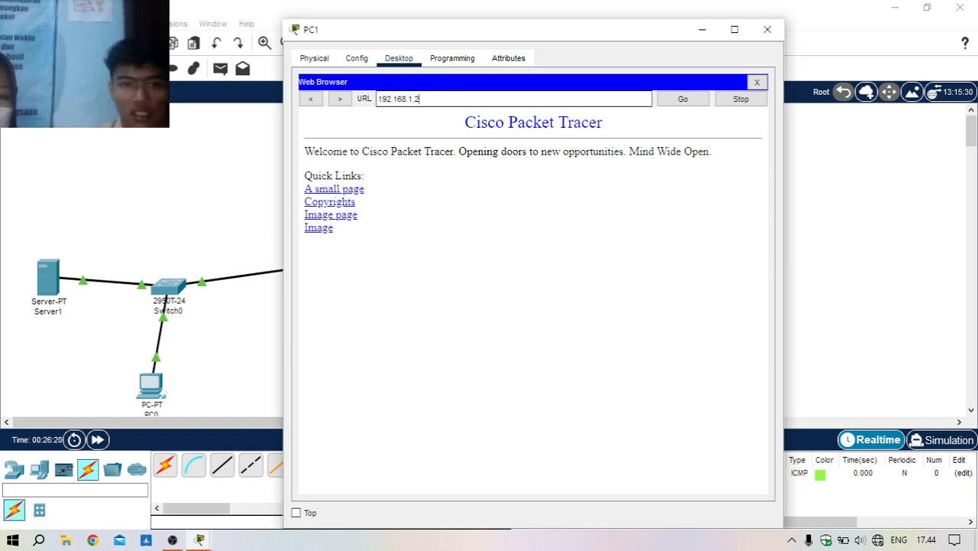
key(Return)
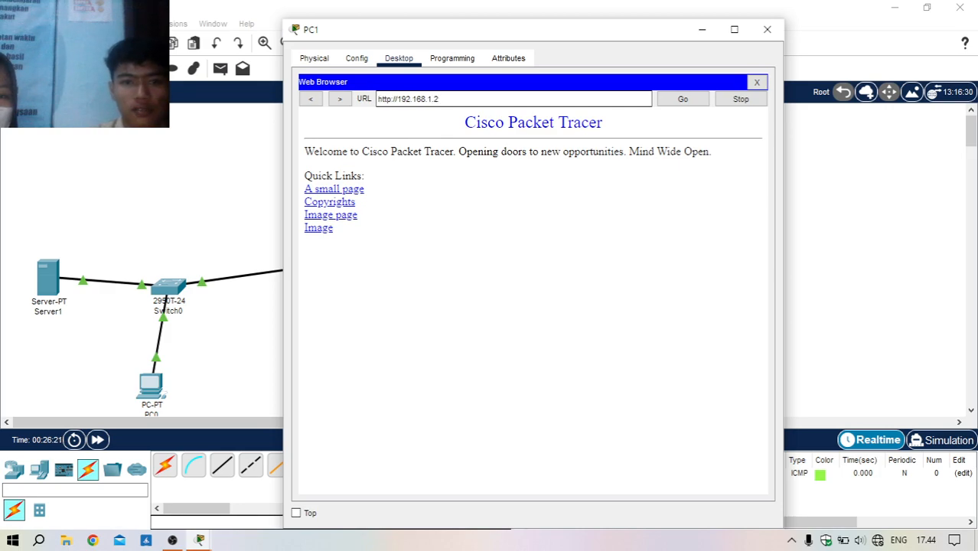
click(682, 99)
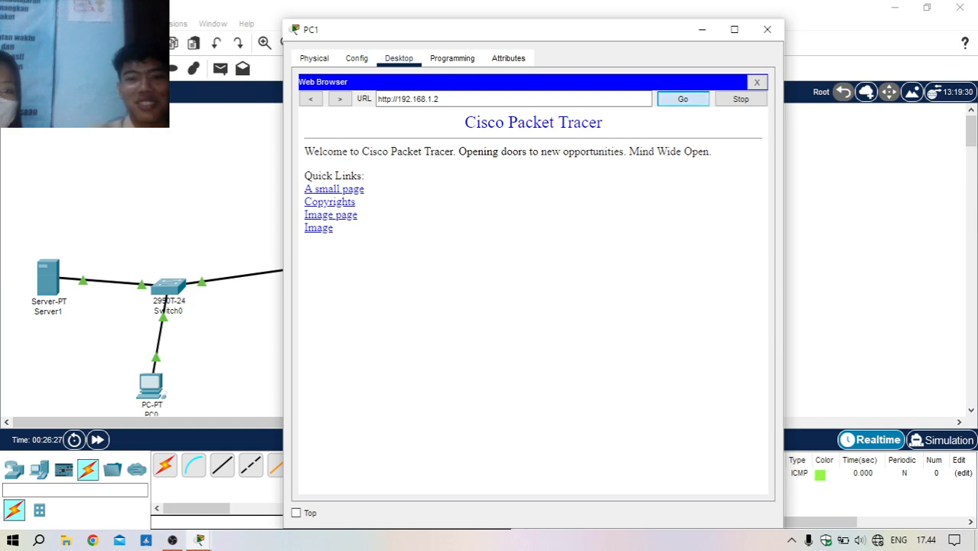
click(440, 98)
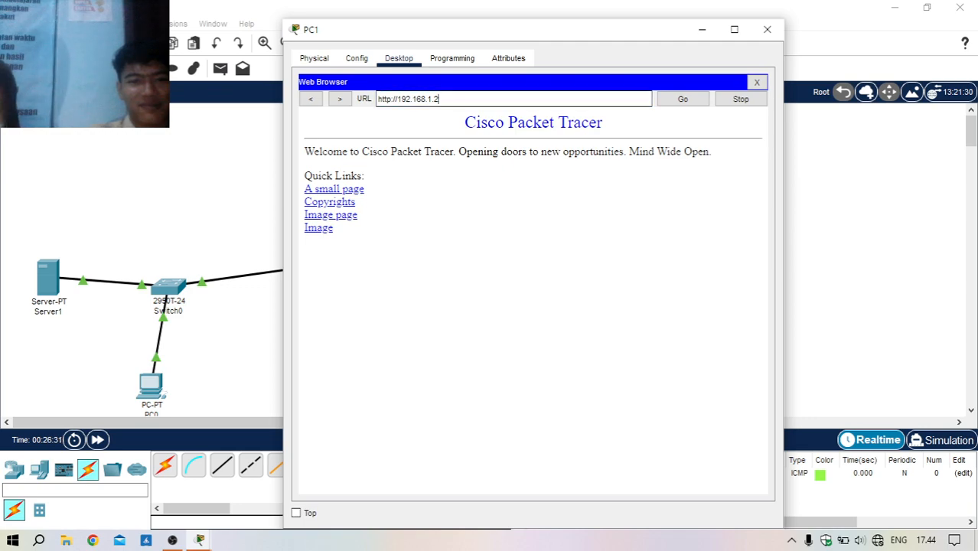
drag(439, 99, 378, 99)
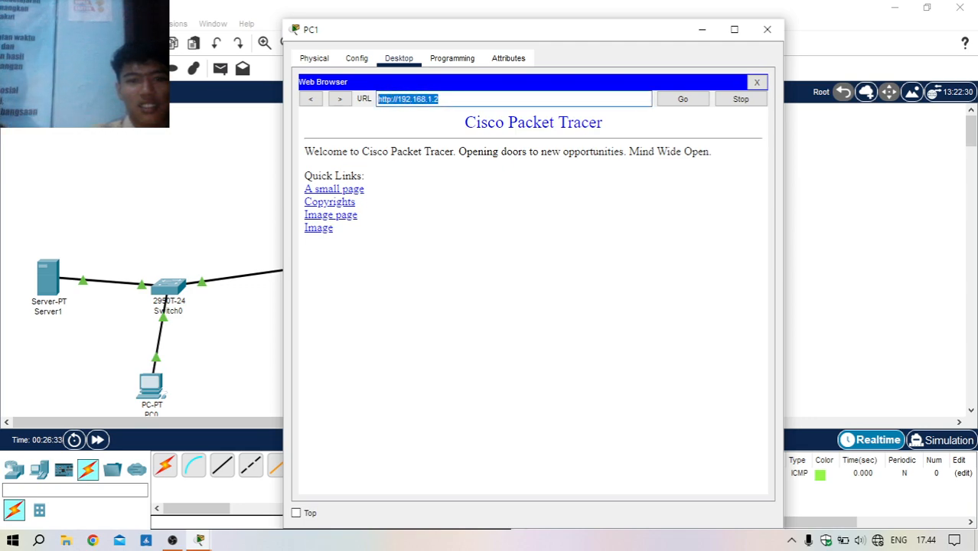
click(365, 99)
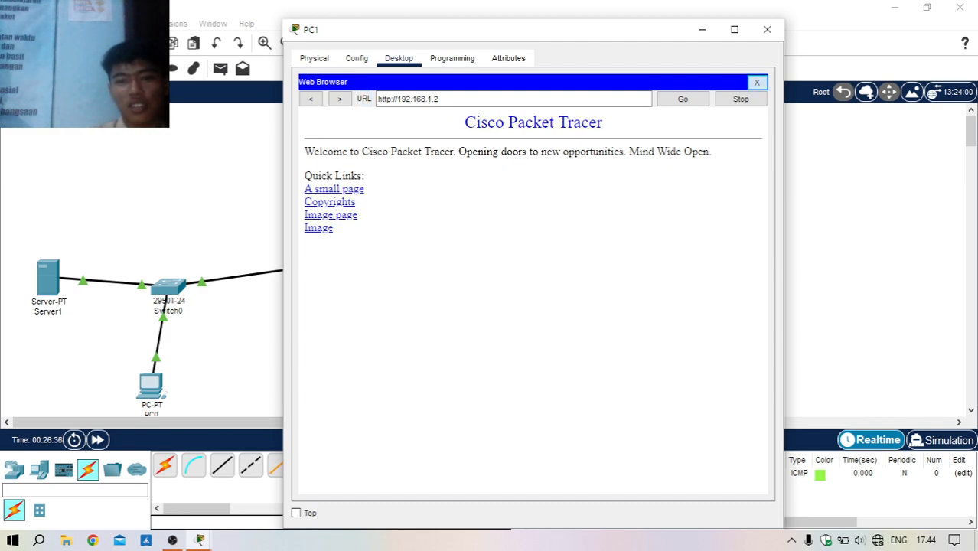
Step: Close PC1's Web Browser, reopen its IPv4 firewall, and set the new inbound rule to action Deny and protocol IP
click(756, 82)
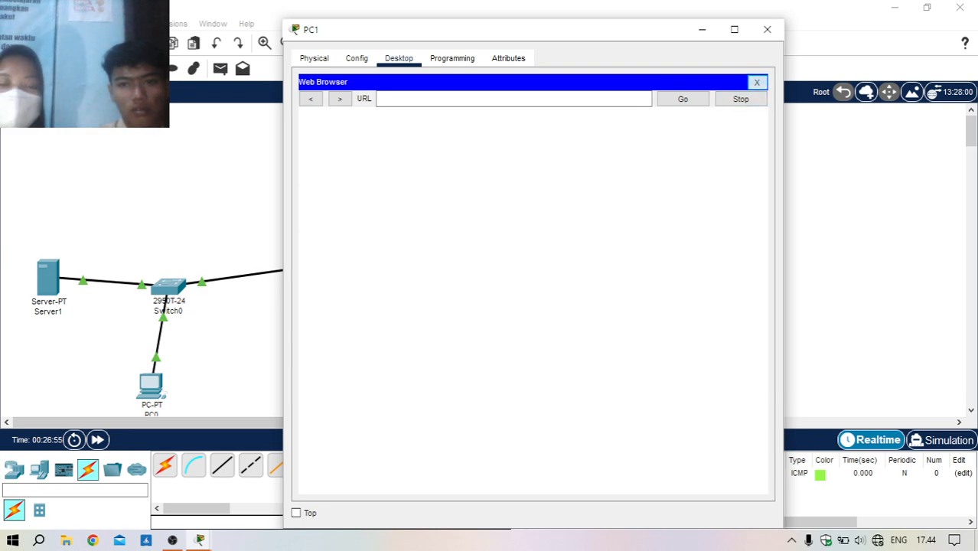
click(757, 82)
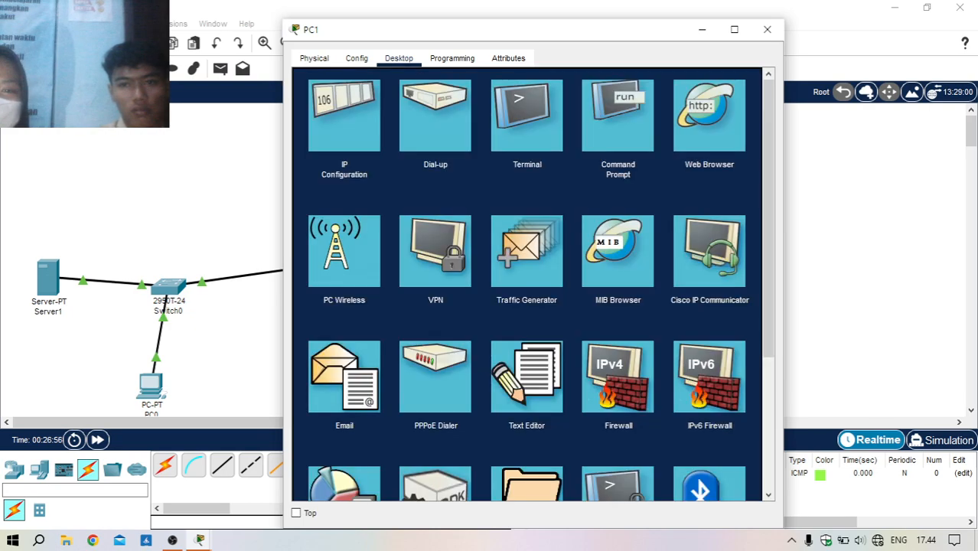
click(617, 377)
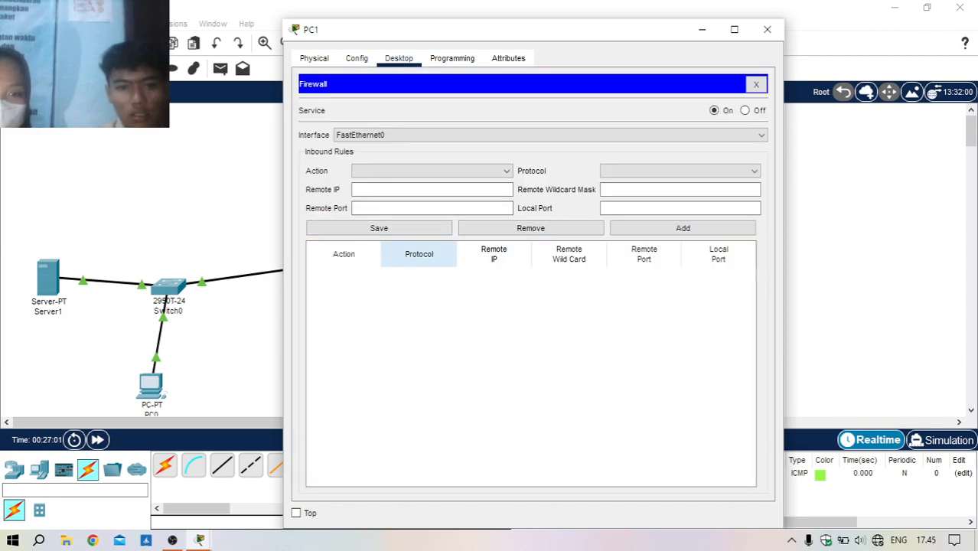
click(432, 170)
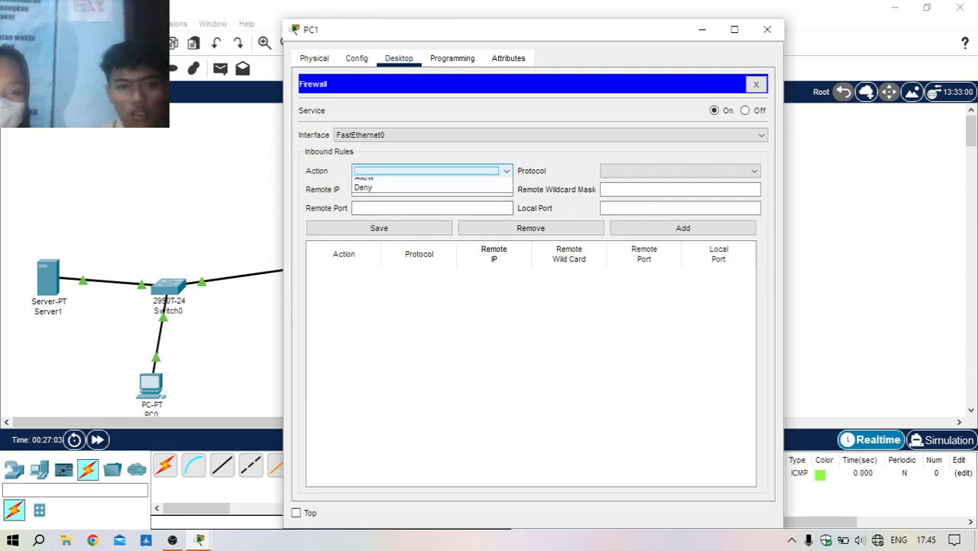
click(433, 204)
click(419, 190)
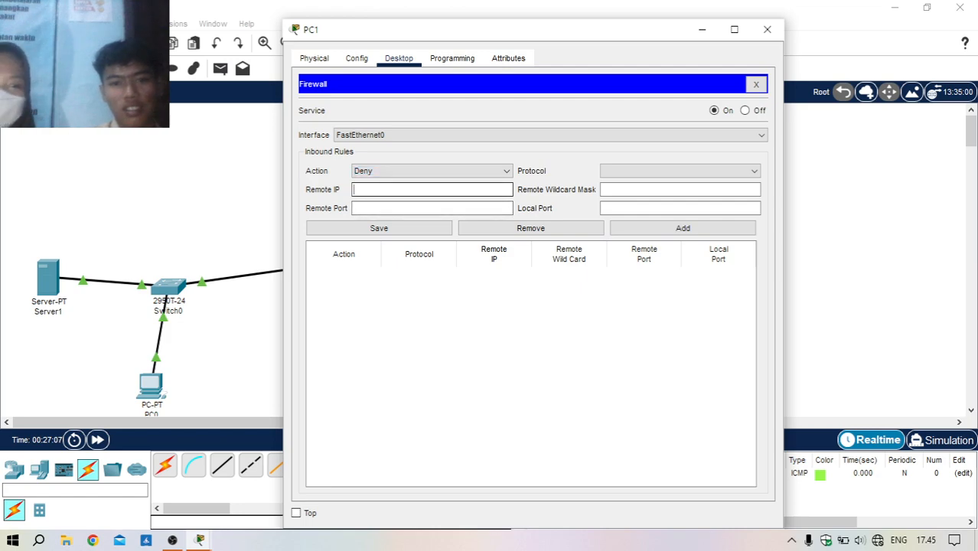
click(679, 171)
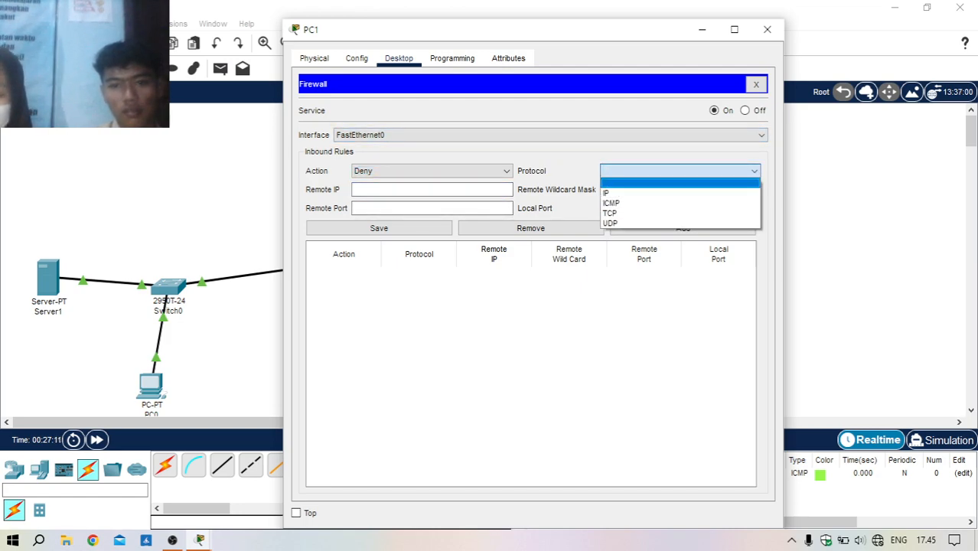
key(Return)
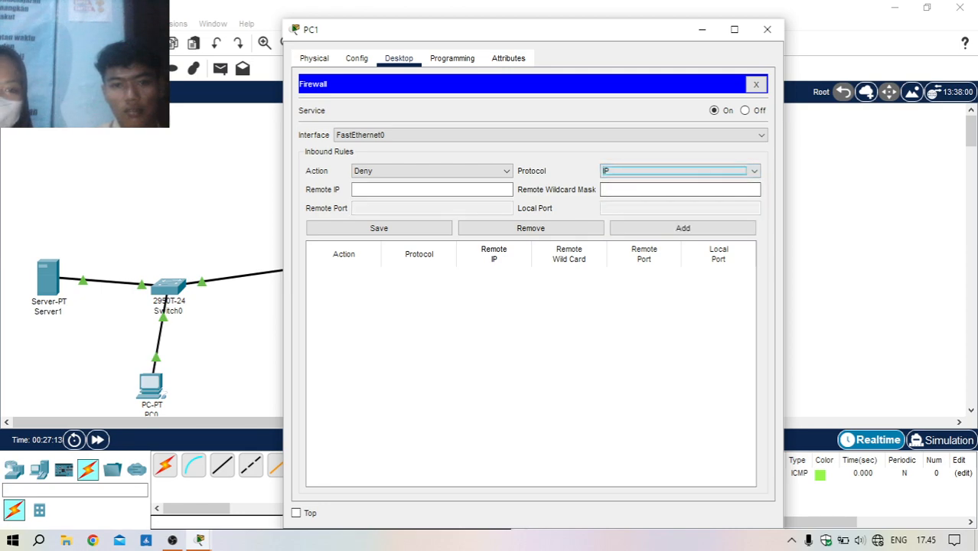
Step: Enter remote IP 192.168.1.2 and remote wildcard mask 255.255.255.255, and add the inbound rule to the firewall's list
click(432, 190)
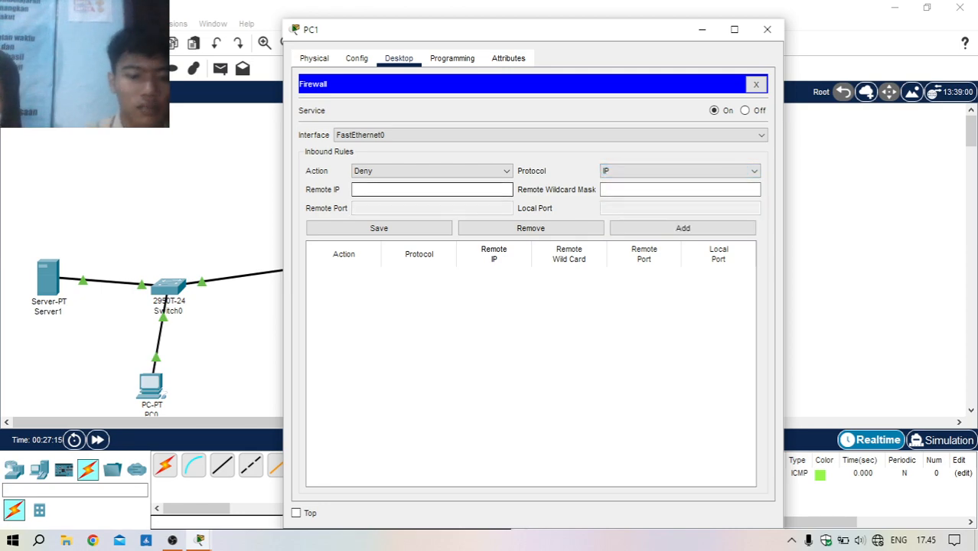
text(192.168.1.2)
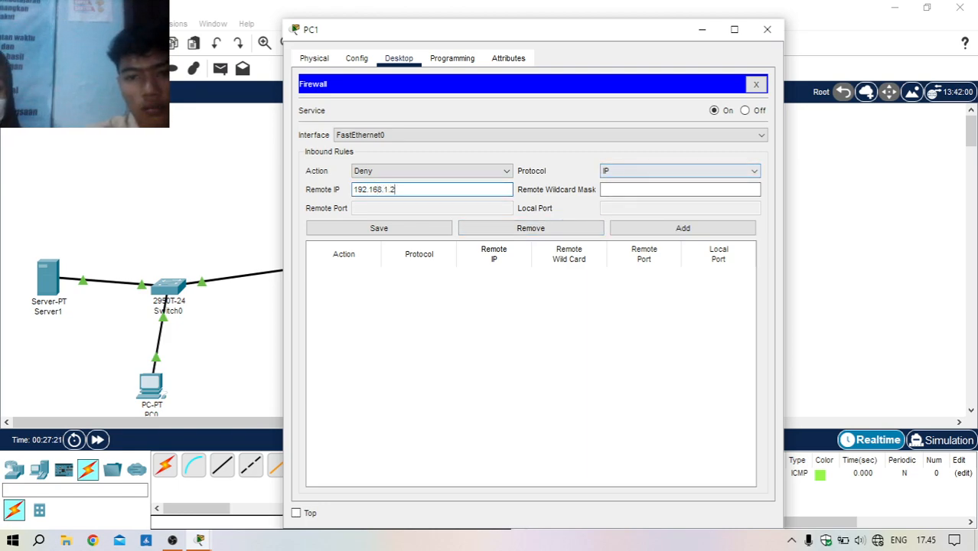
click(657, 190)
text(255.255.255.2)
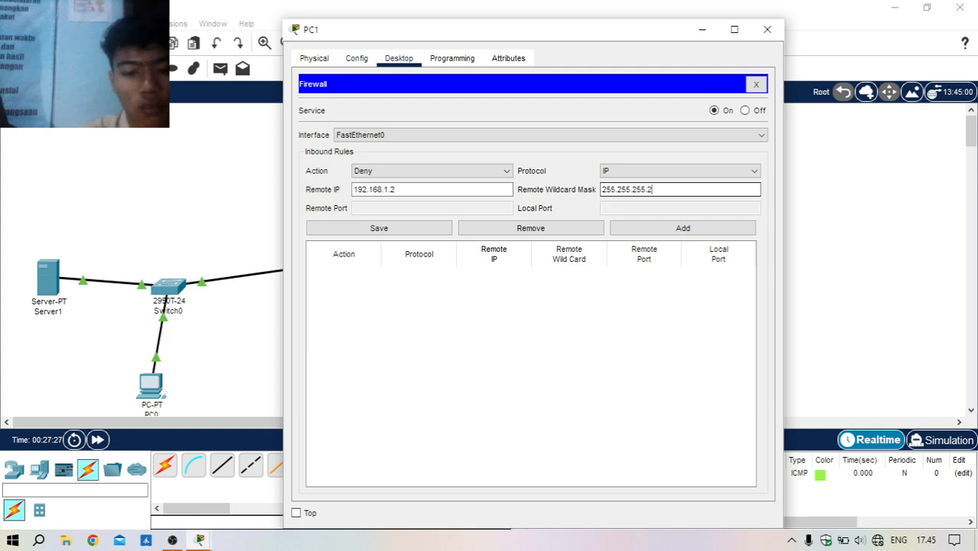
text(55)
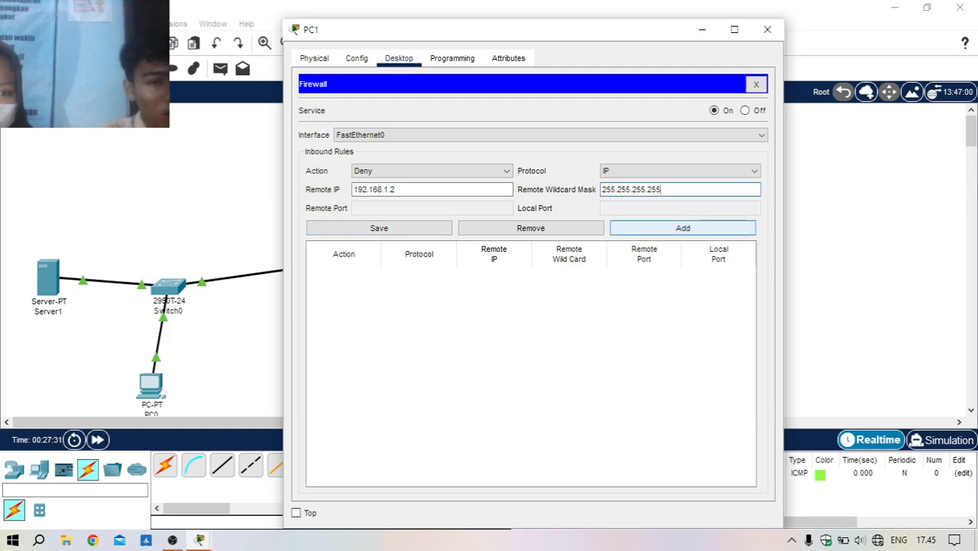
click(682, 228)
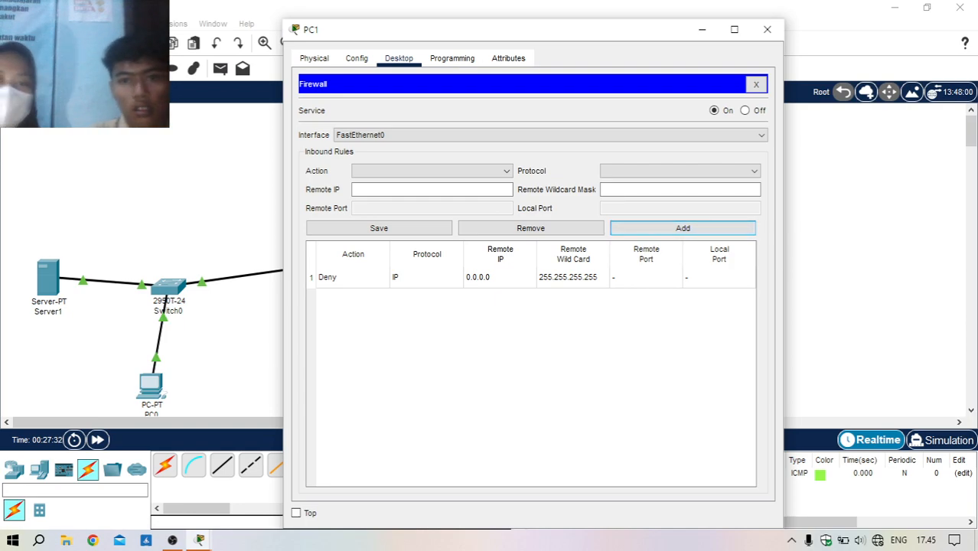
Step: Change the listed Deny rule's remote IP to 192.168.1.2 and save the rule
click(500, 277)
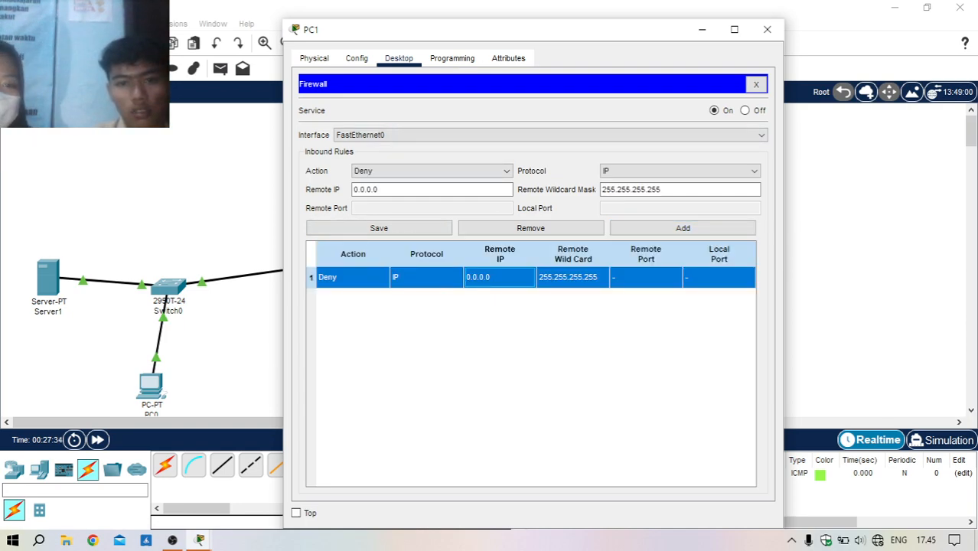
click(378, 190)
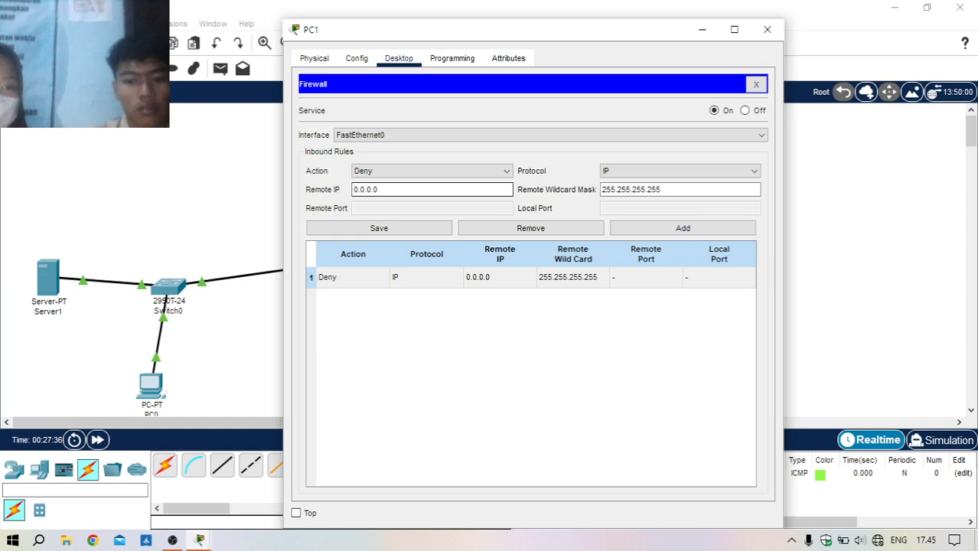
key(BackSpace)
key(BackSpace)
key(BackSpace)
key(BackSpace)
key(BackSpace)
key(BackSpace)
key(BackSpace)
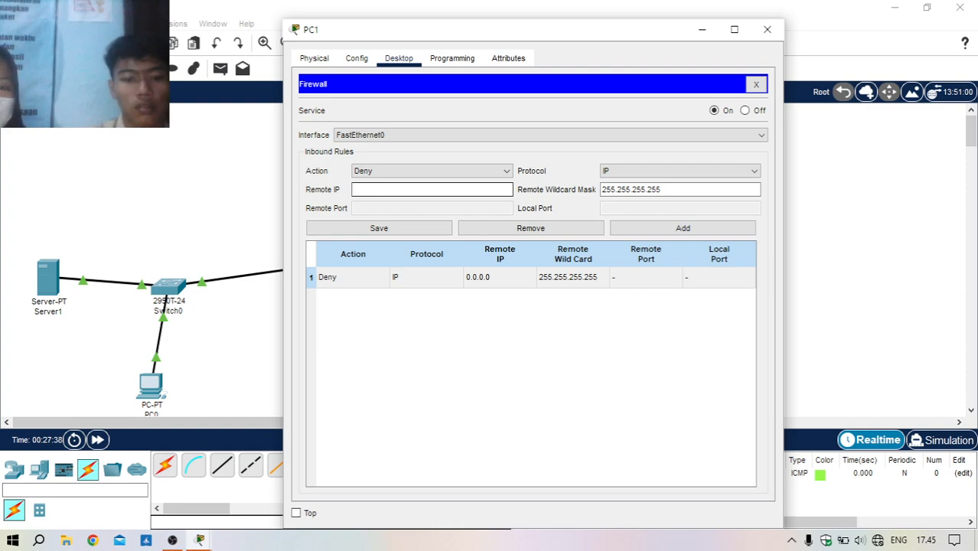
text(192.)
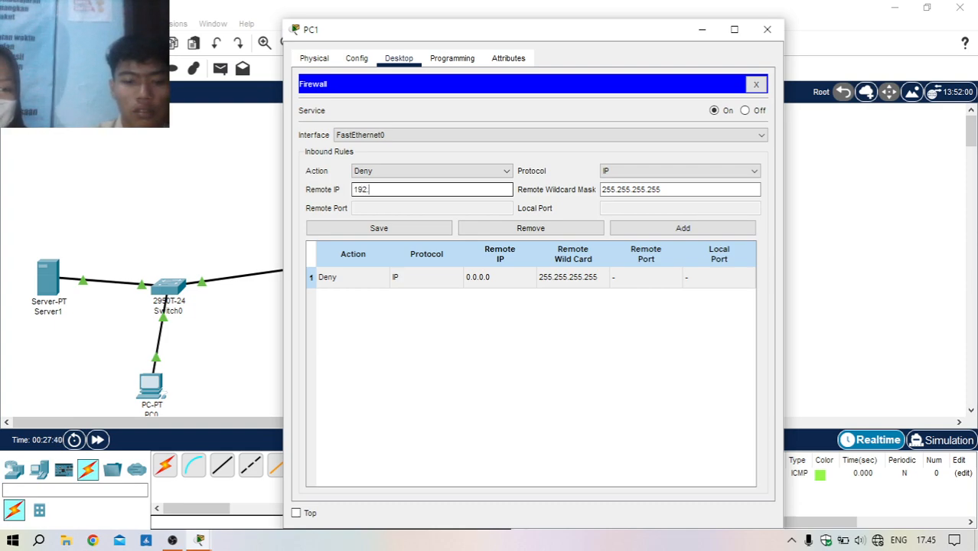
text(168.)
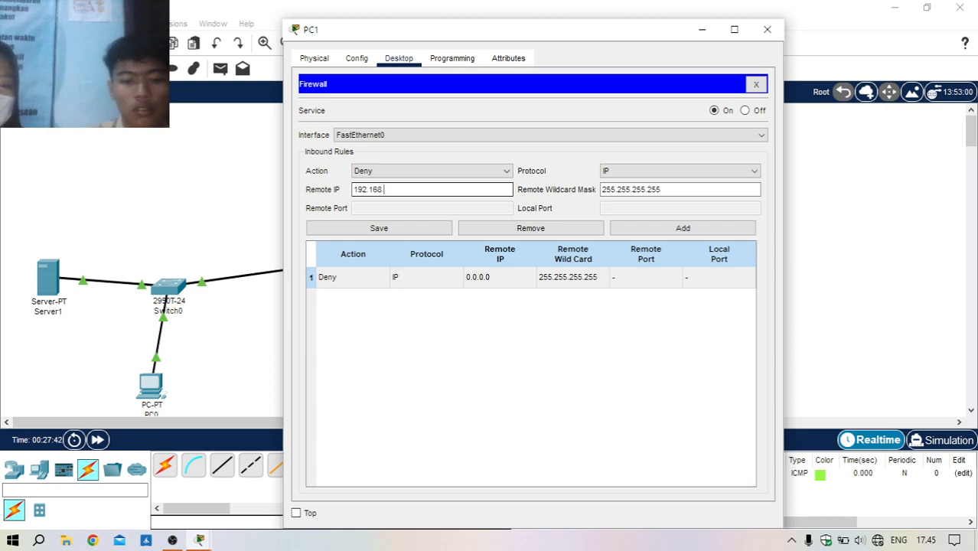
text(1.2)
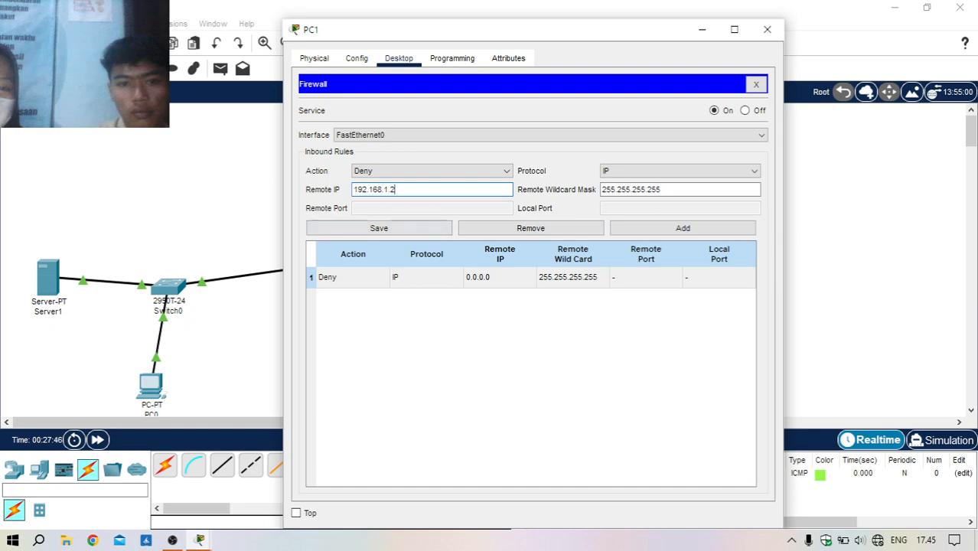
click(378, 228)
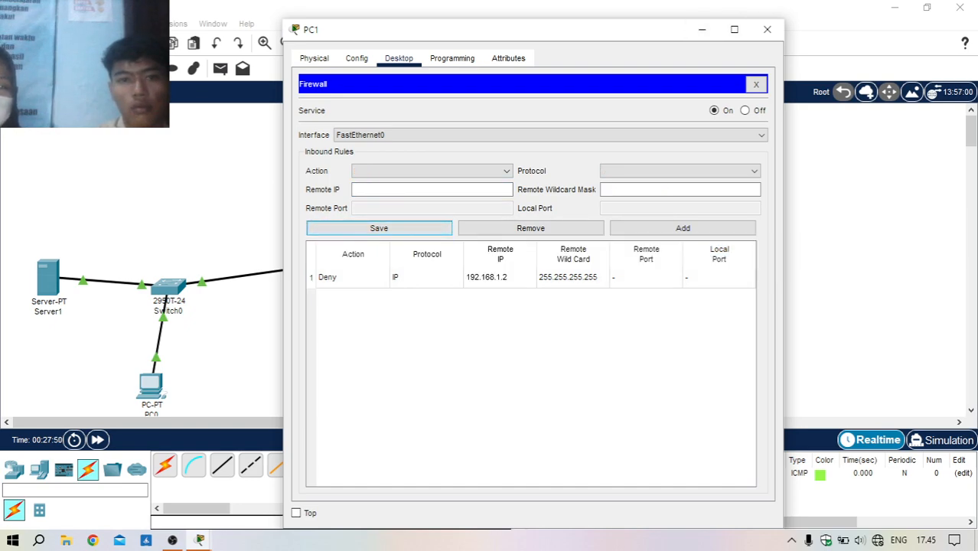
Step: Close PC1's firewall settings and test access to 192.168.1.2 in its Web Browser
click(756, 84)
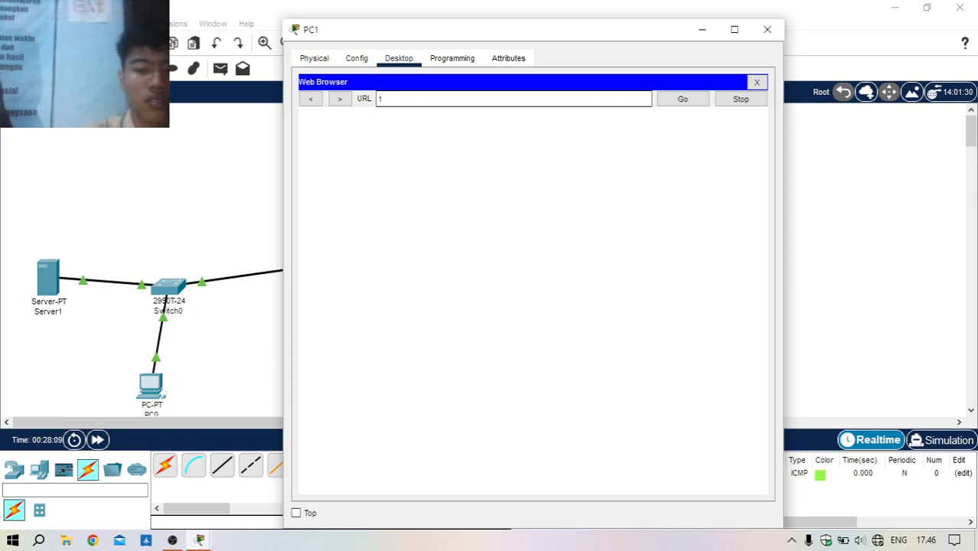
text(168.1.2)
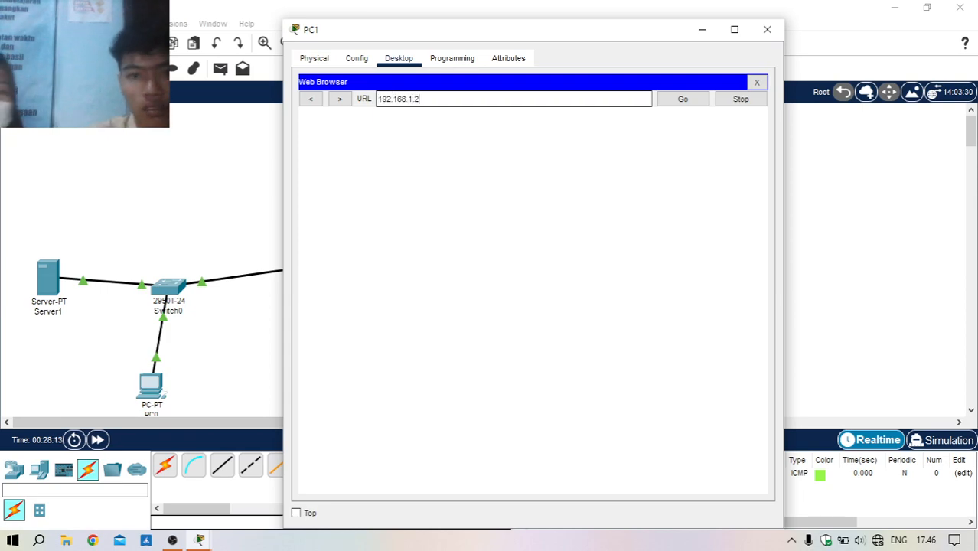
key(Return)
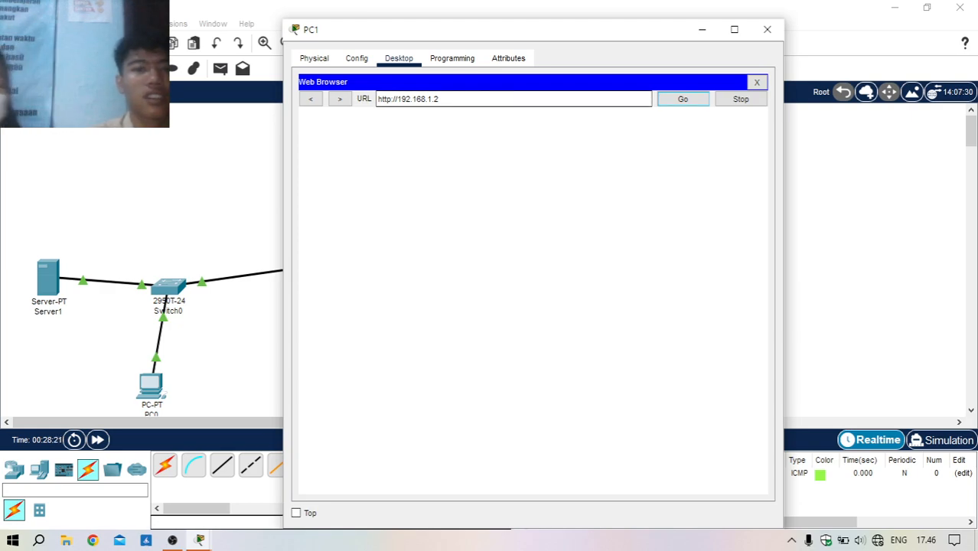
Step: Test access to 12345.com in PC1's Web Browser
drag(443, 98, 375, 99)
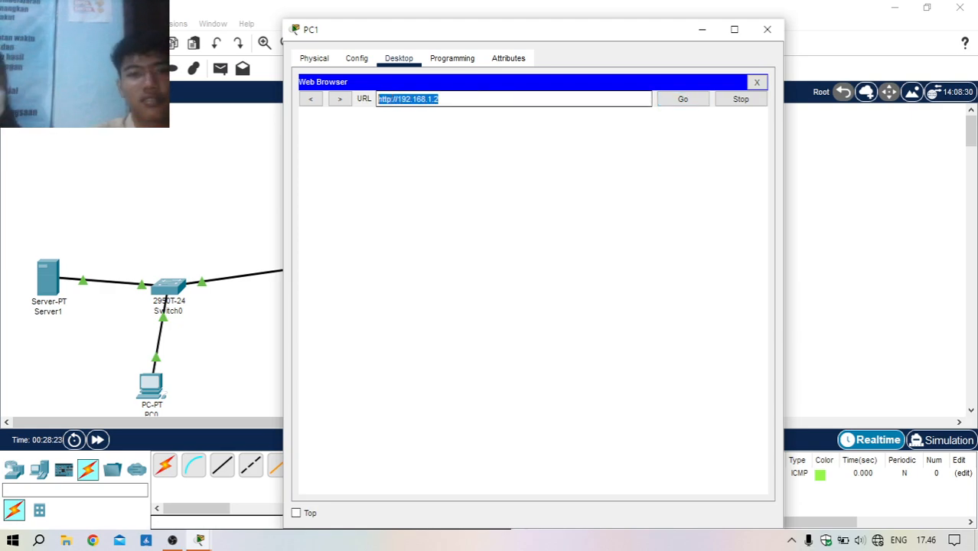
key(BackSpace)
text(12)
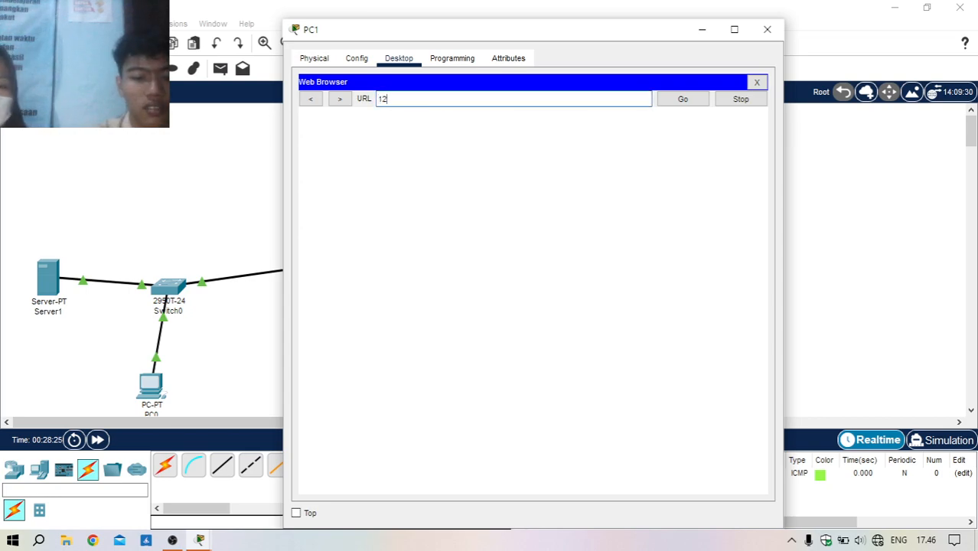
text(345.com)
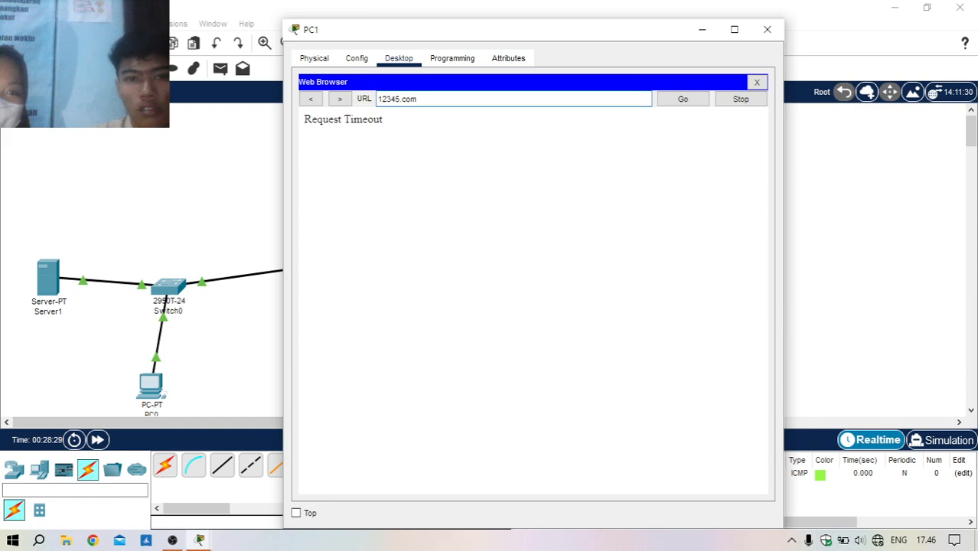
key(Return)
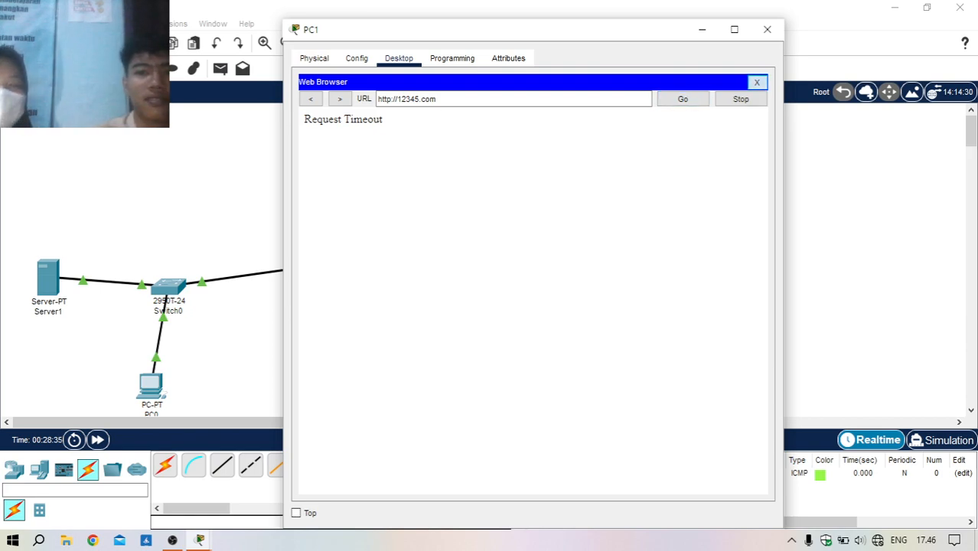
Step: Close PC1's Web Browser and device window, and switch to OBS Studio
click(757, 82)
click(767, 30)
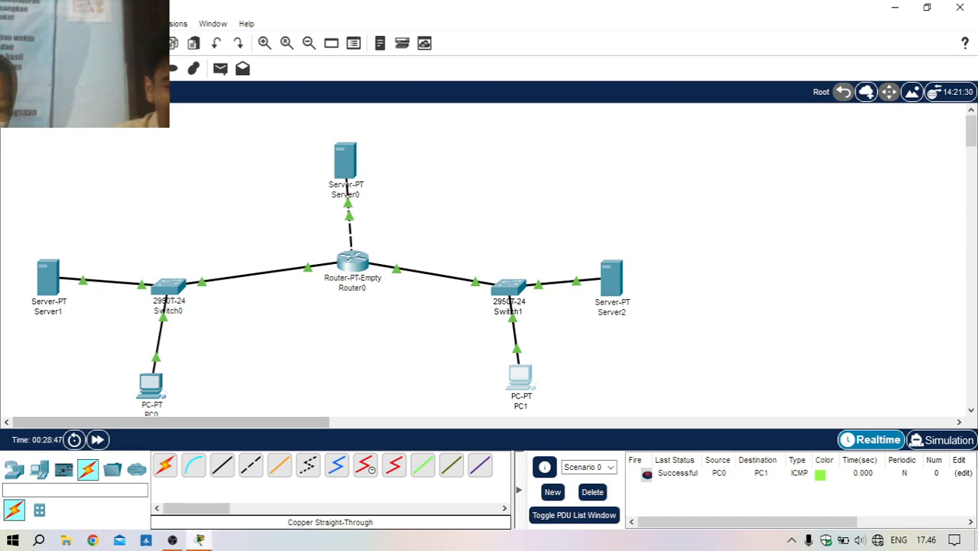
click(172, 540)
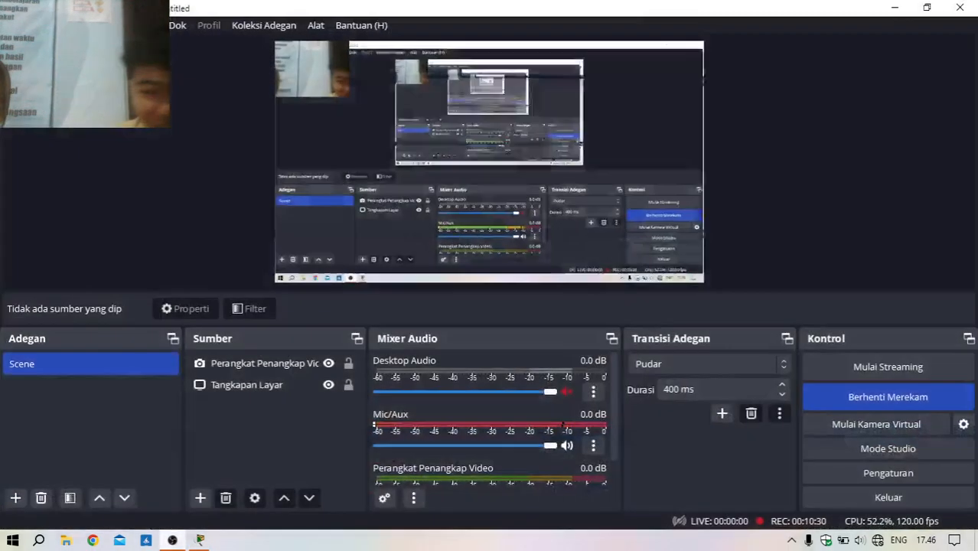